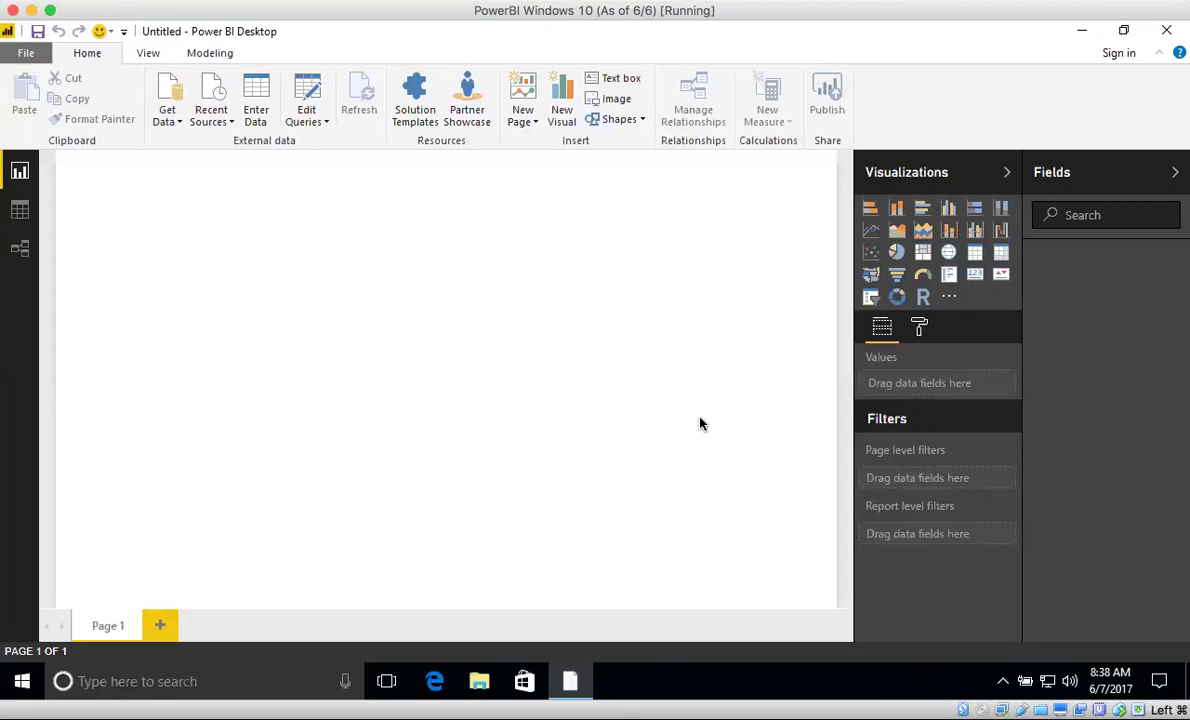
# Step: Choose ZoomData (Beta) from the full Get Data source catalogue and connect
pyautogui.click(175, 122)
pyautogui.click(249, 466)
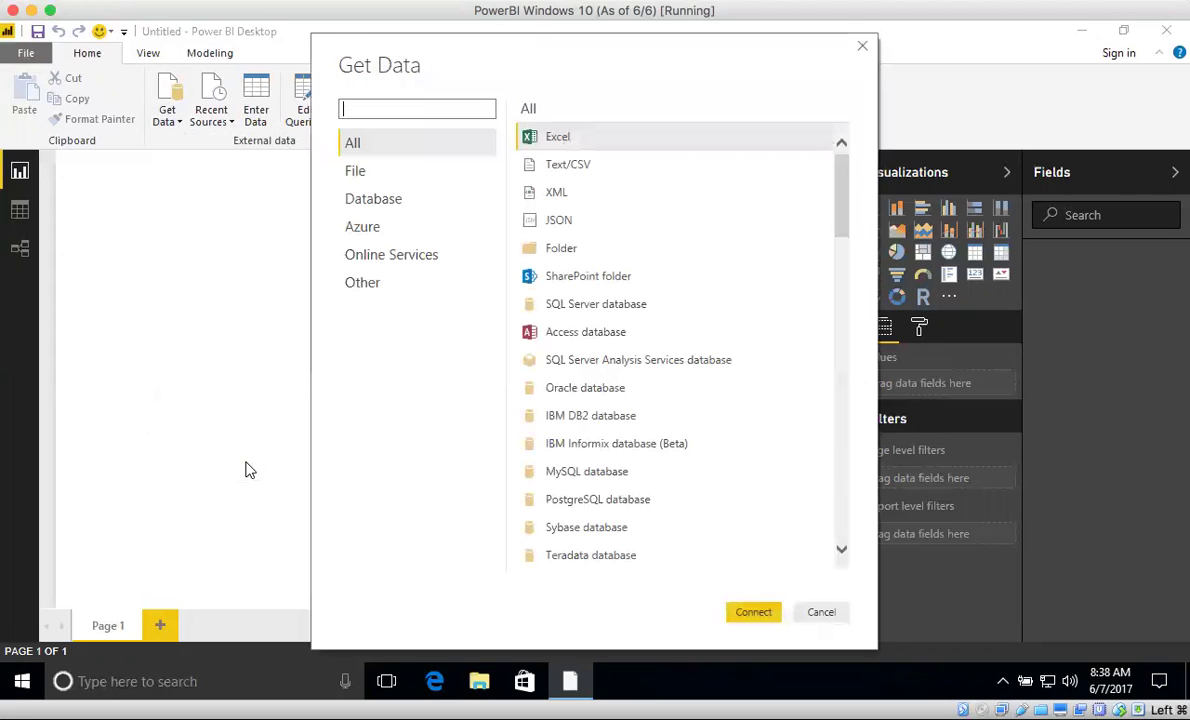
pyautogui.scroll(-1, 703, 410)
pyautogui.scroll(-15, 703, 410)
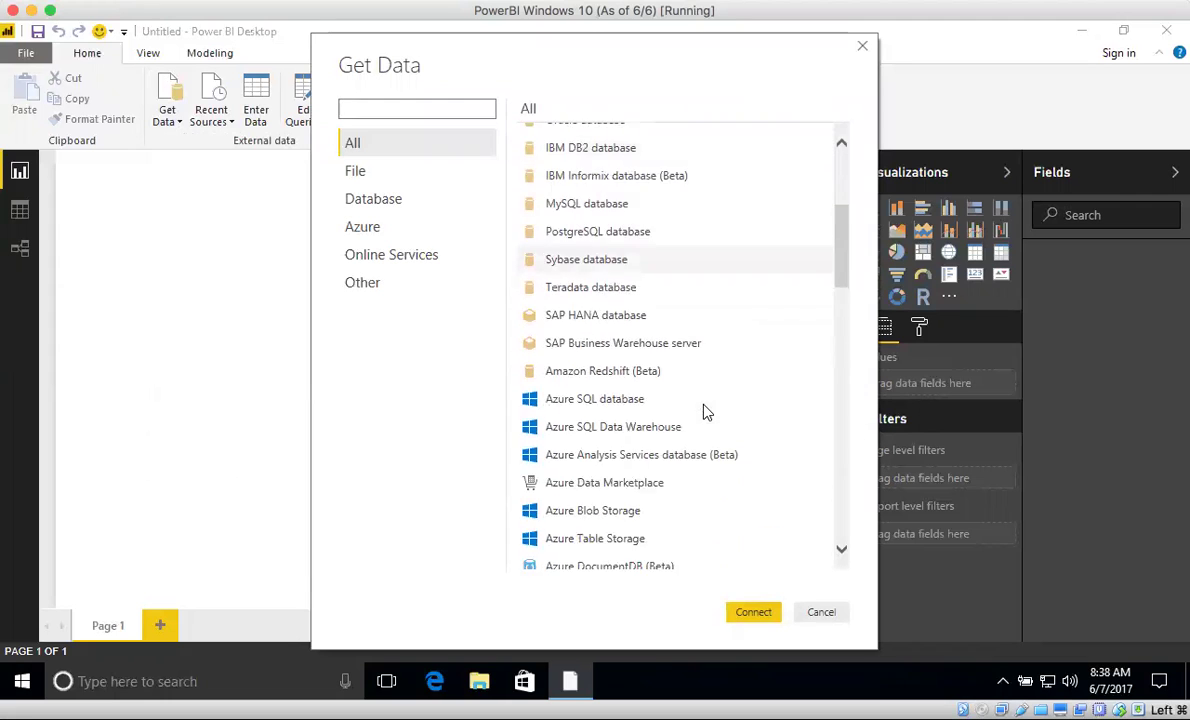
pyautogui.scroll(-2, 703, 410)
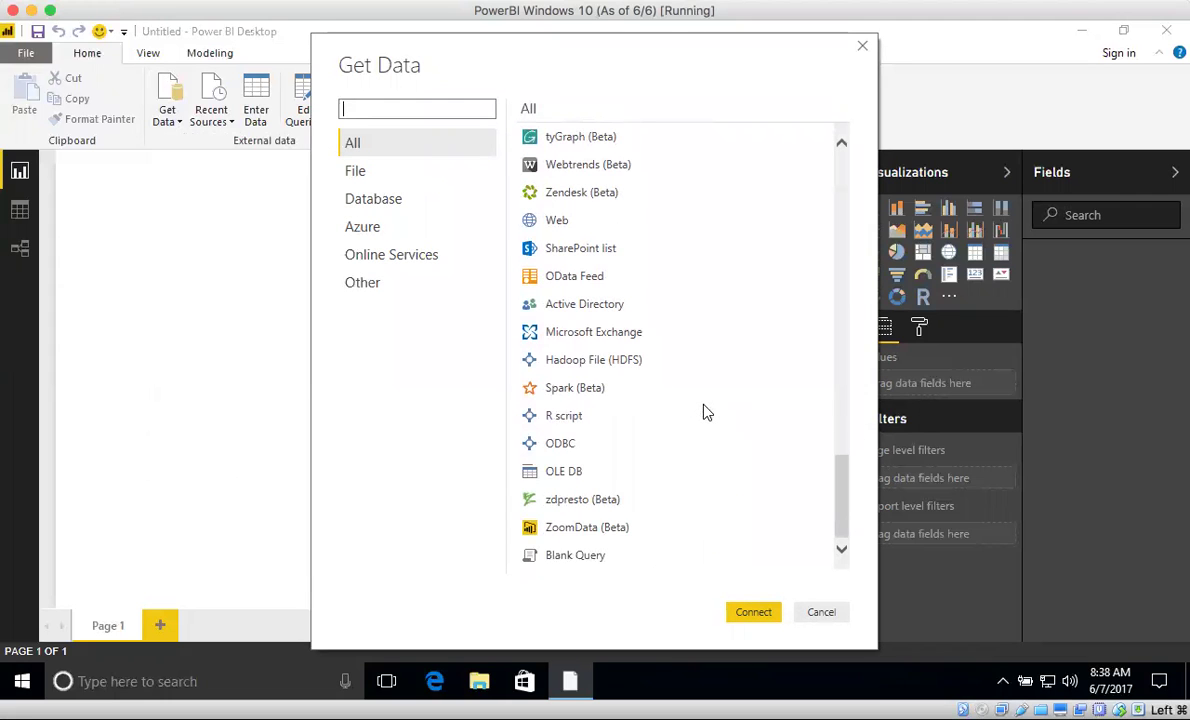
pyautogui.click(605, 527)
pyautogui.click(755, 611)
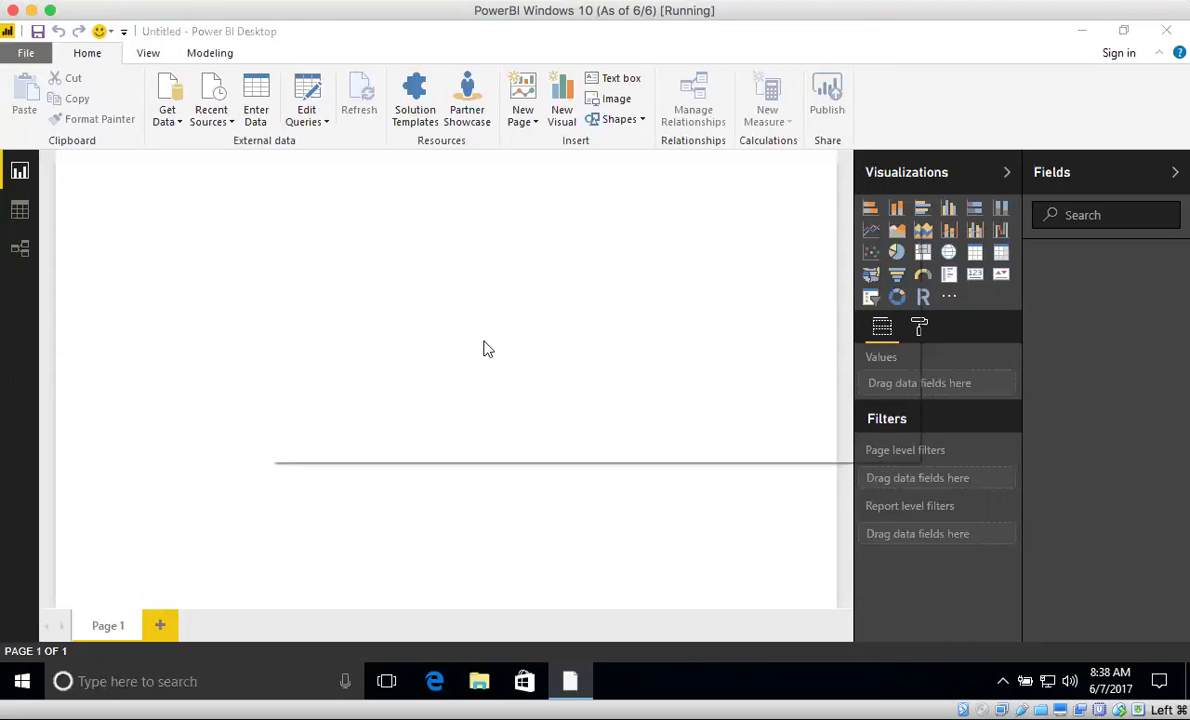
# Step: Enter server 'test', select DirectQuery mode, and confirm the connection
pyautogui.write('test')
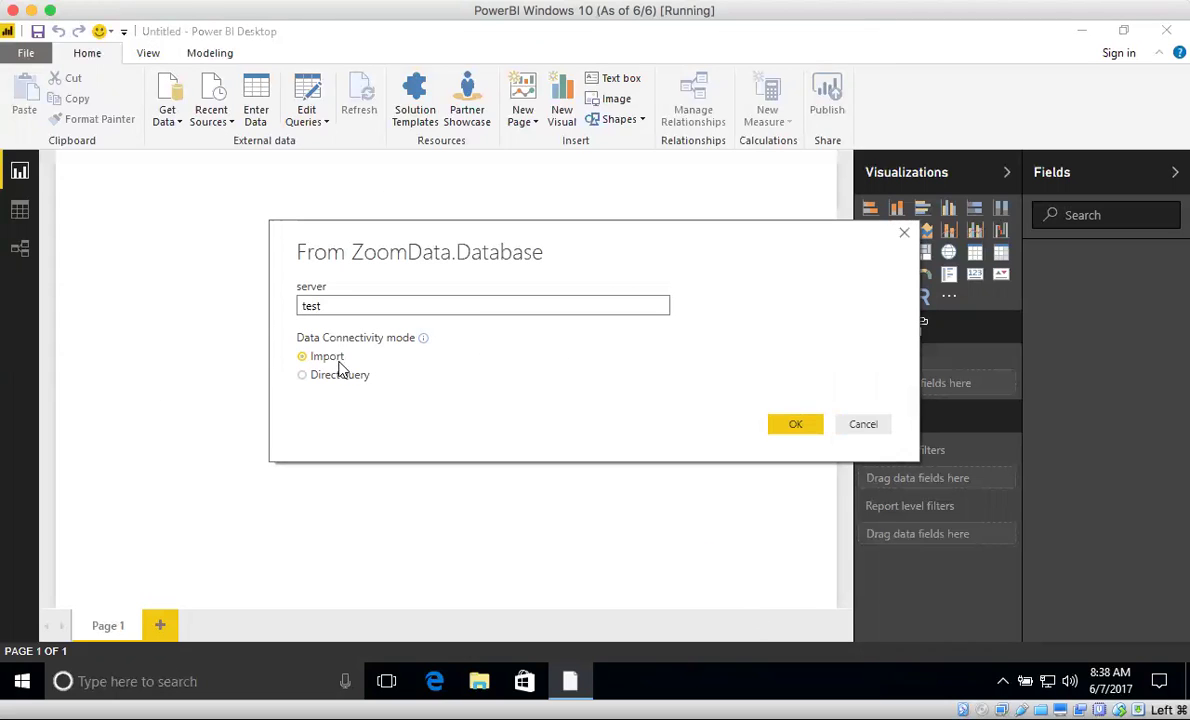
pyautogui.click(303, 376)
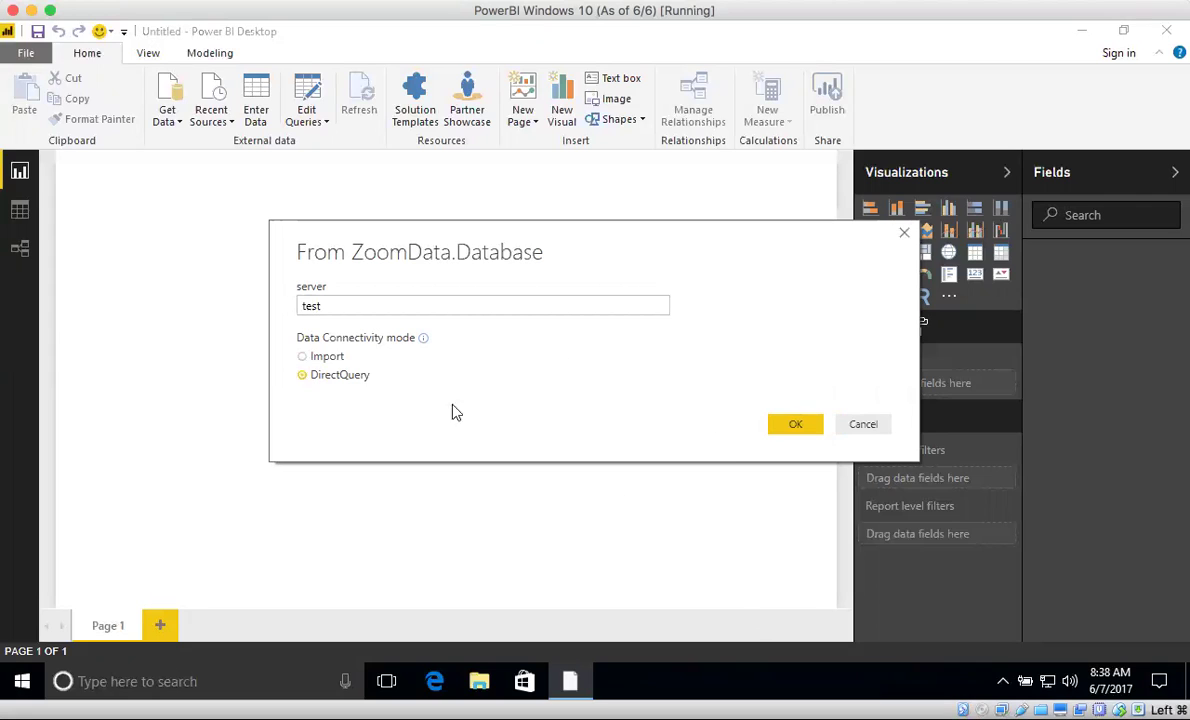
pyautogui.click(782, 428)
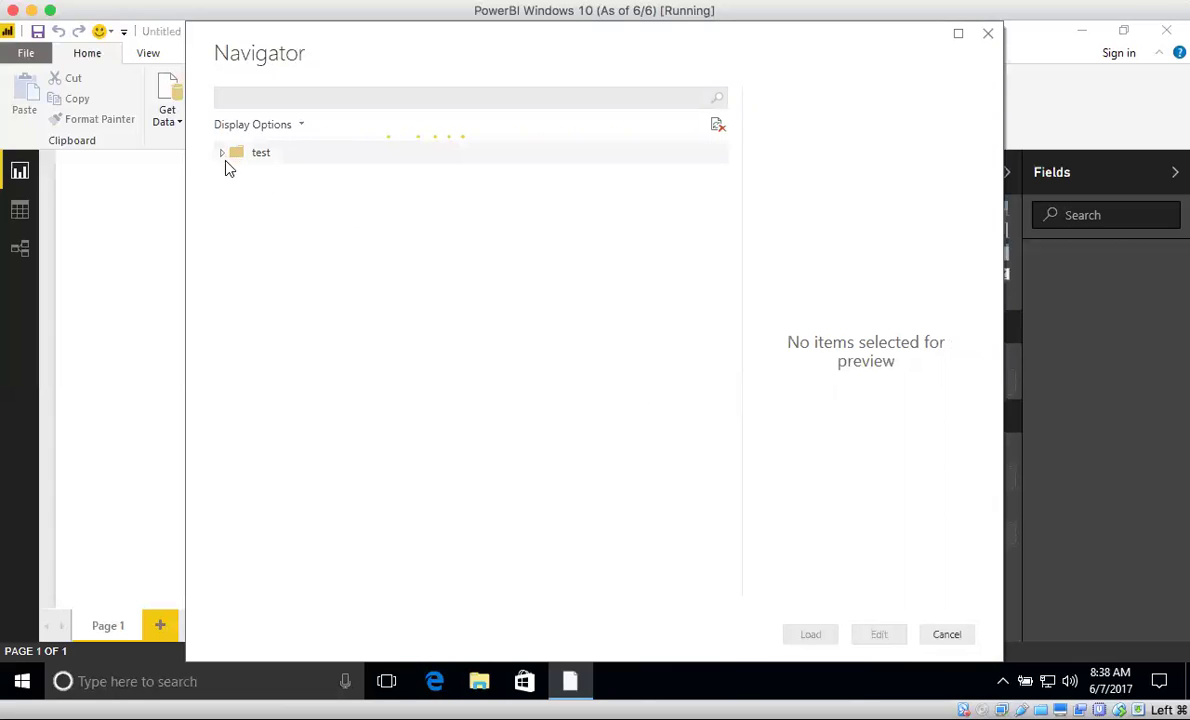
# Step: Expand test > zoomdata in Navigator, tick Impala 10B with Faast and RTS, and load them
pyautogui.click(222, 152)
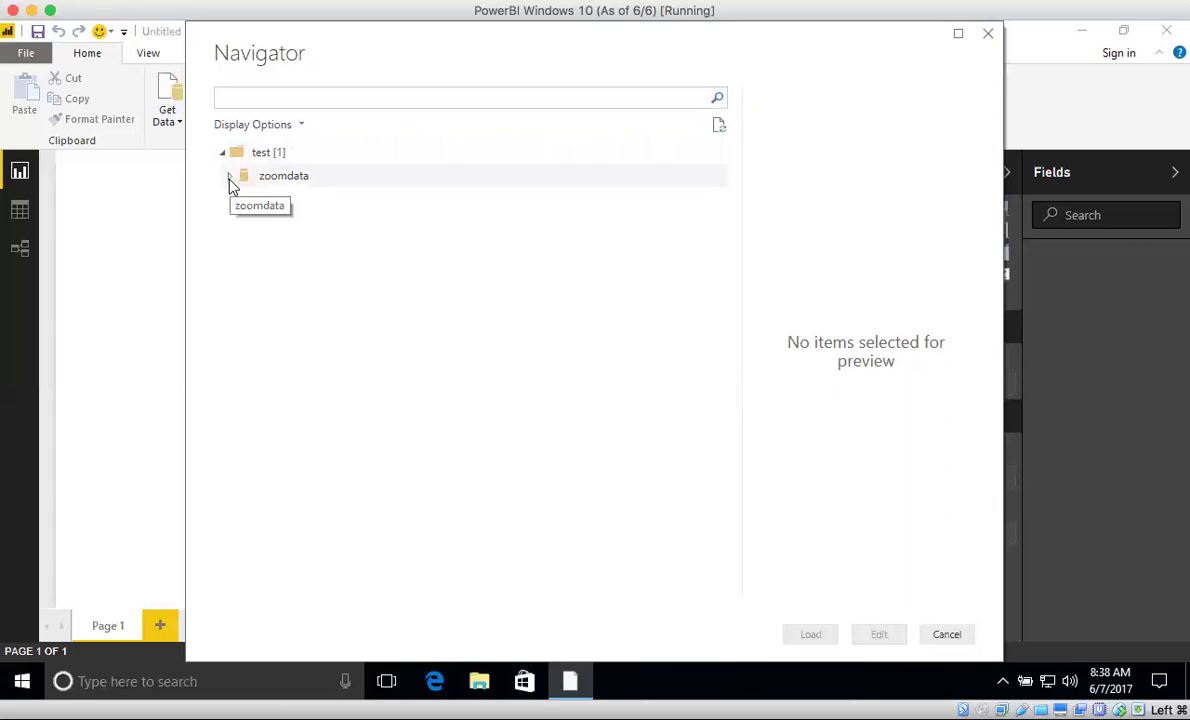
pyautogui.click(229, 179)
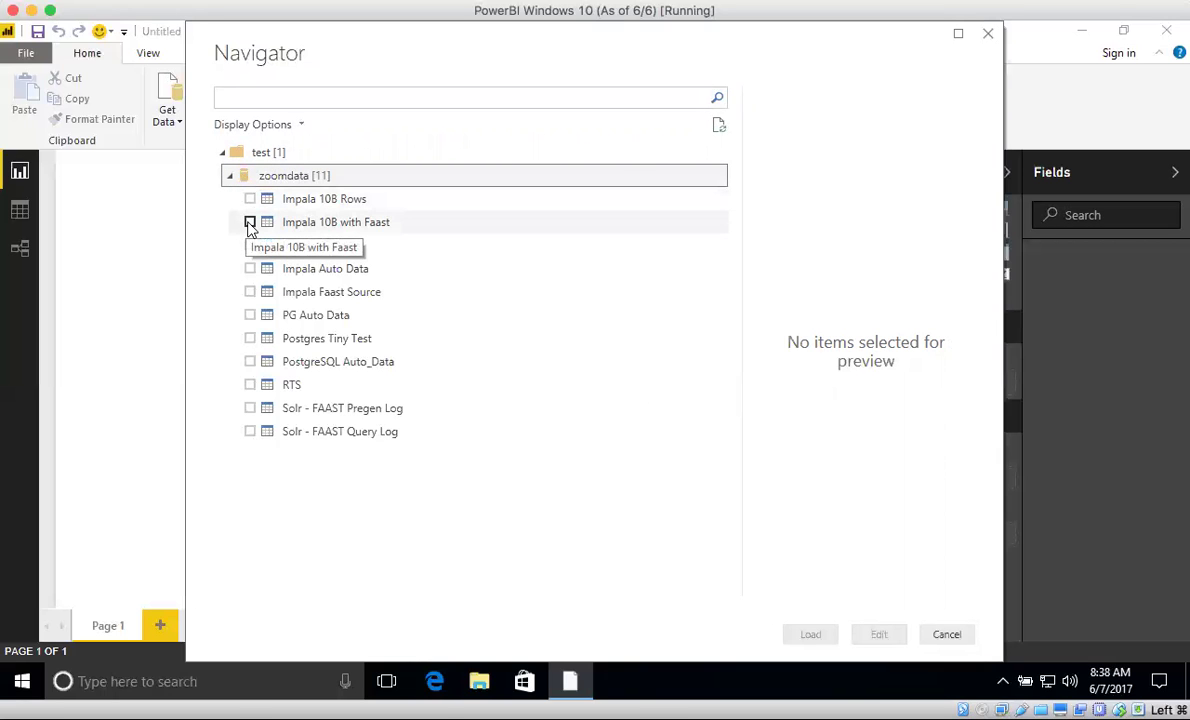
pyautogui.click(250, 223)
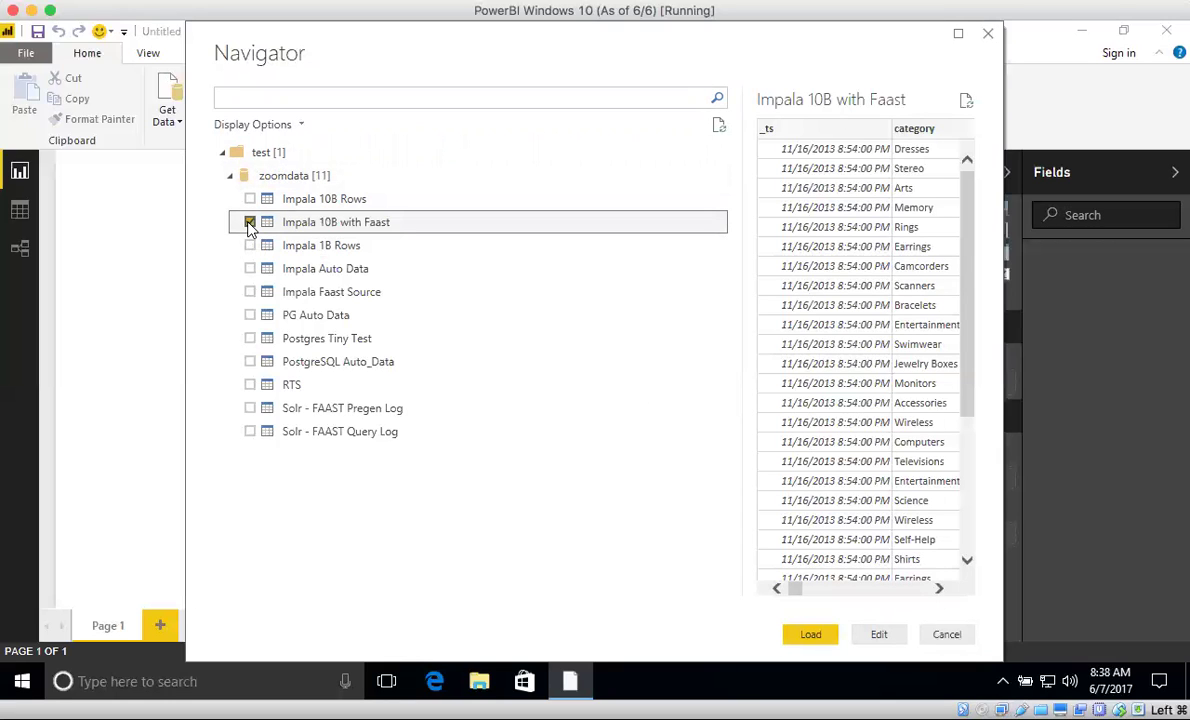
pyautogui.click(250, 385)
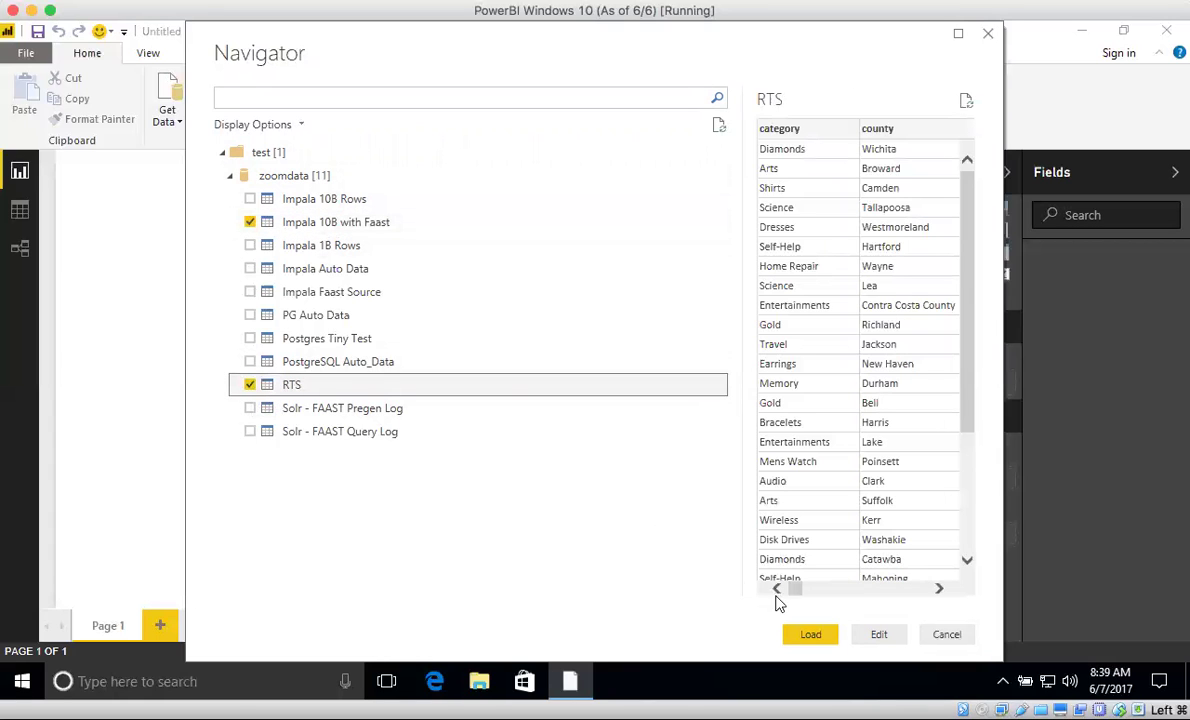
pyautogui.click(808, 635)
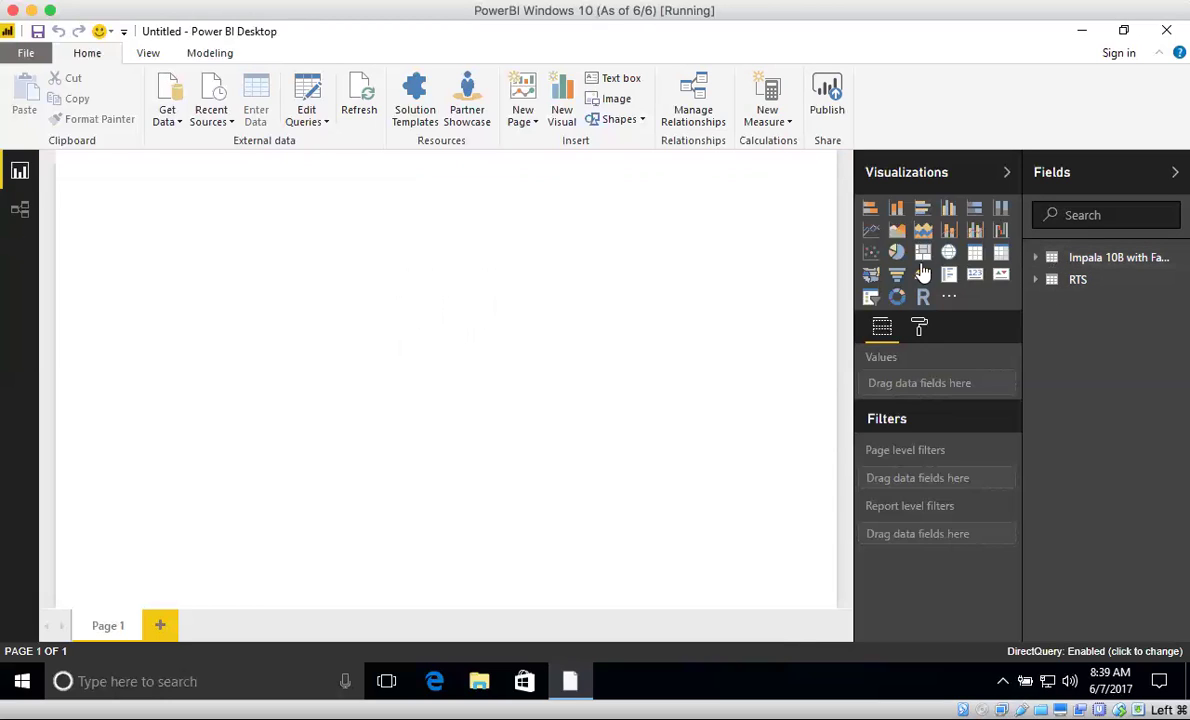
# Step: Place a card at the top-right showing Count of sku, and shrink its height
pyautogui.click(975, 274)
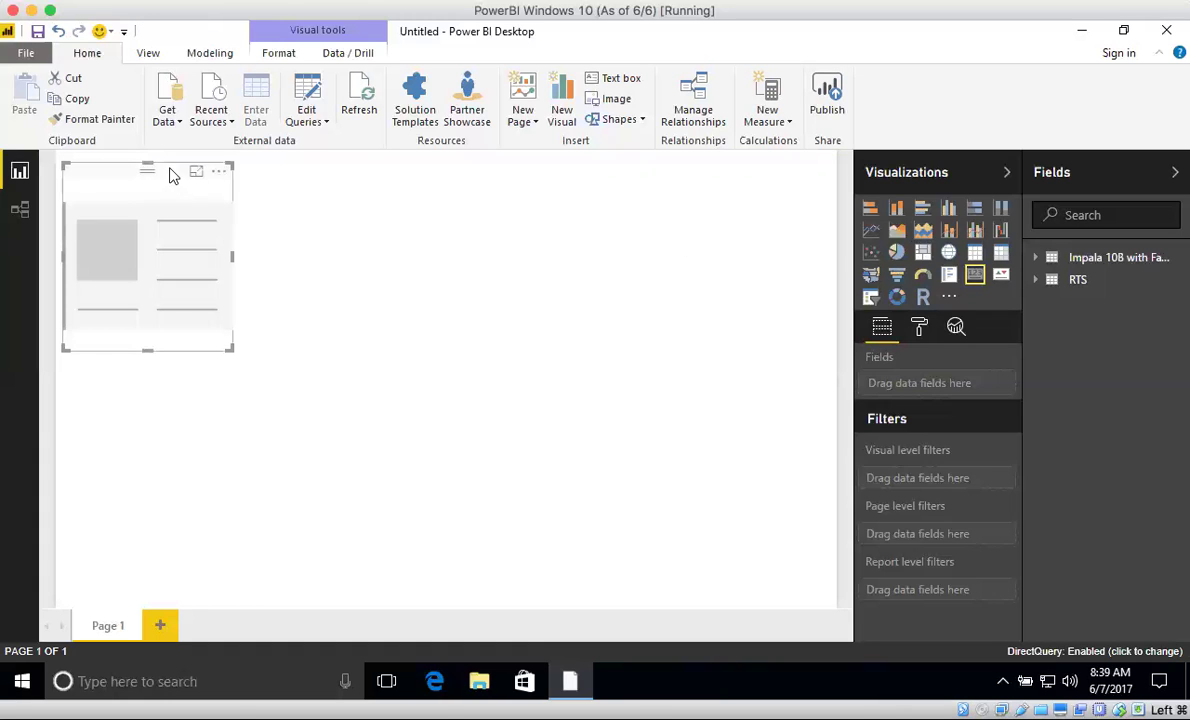
pyautogui.moveTo(170, 175); pyautogui.dragTo(781, 156)
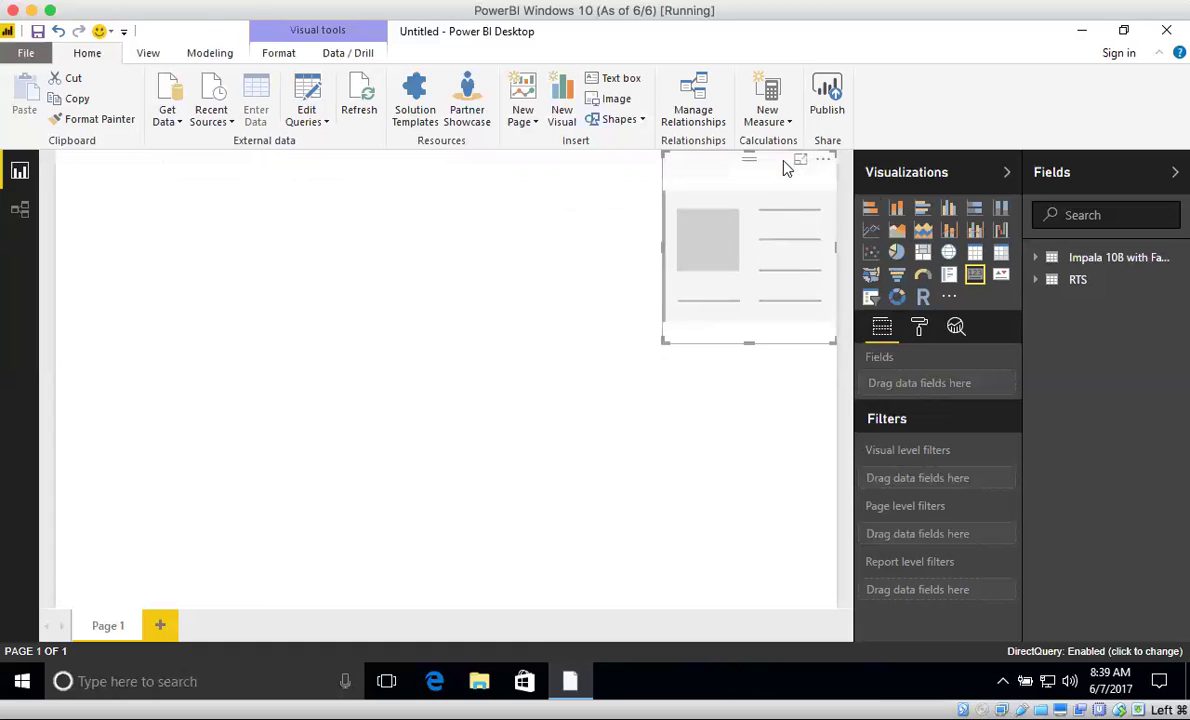
pyautogui.click(1039, 259)
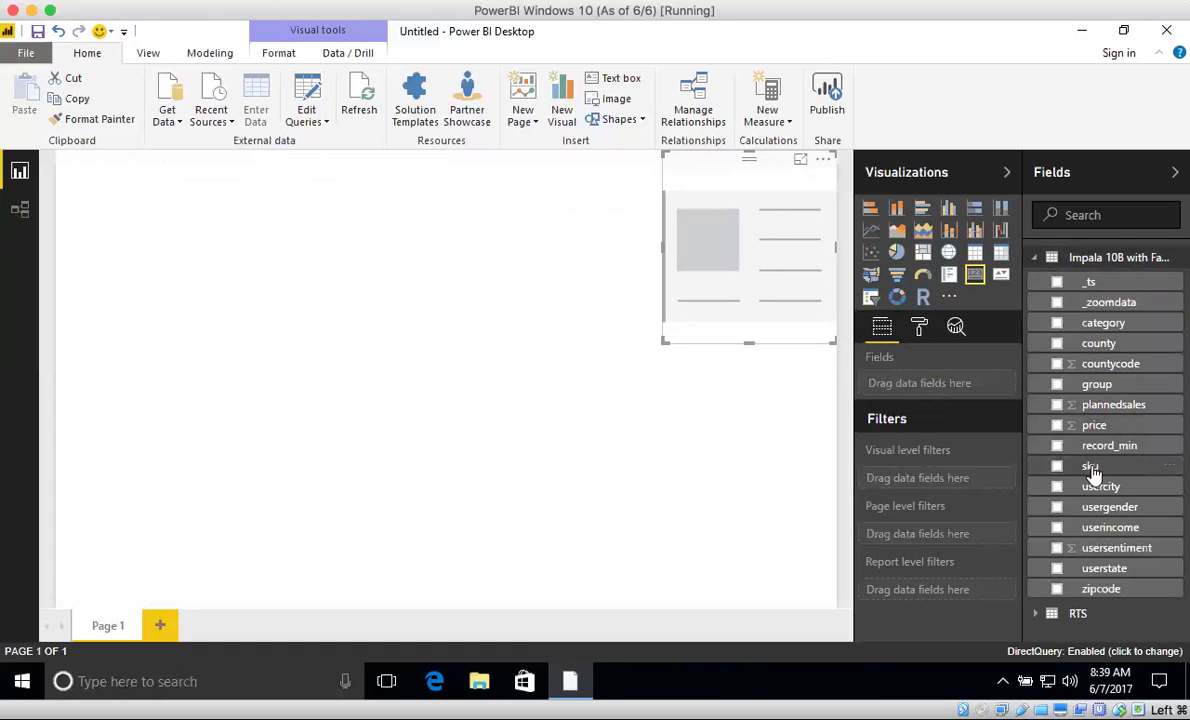
pyautogui.moveTo(1090, 470); pyautogui.dragTo(747, 255)
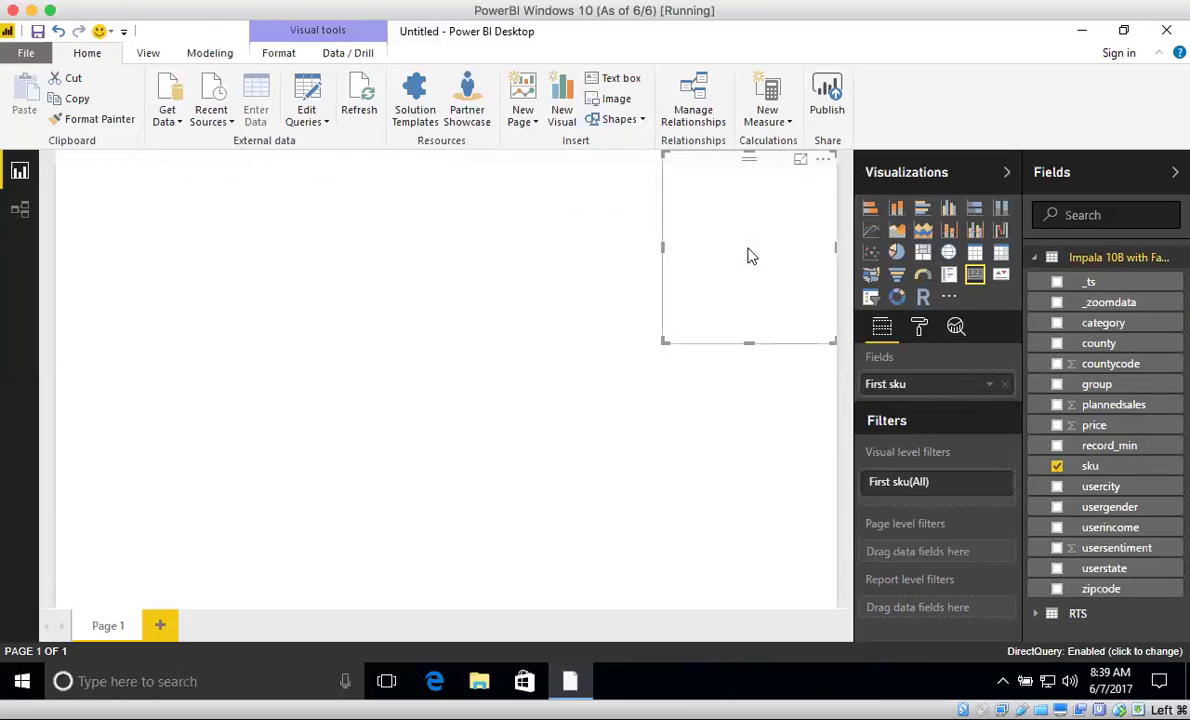
pyautogui.click(991, 388)
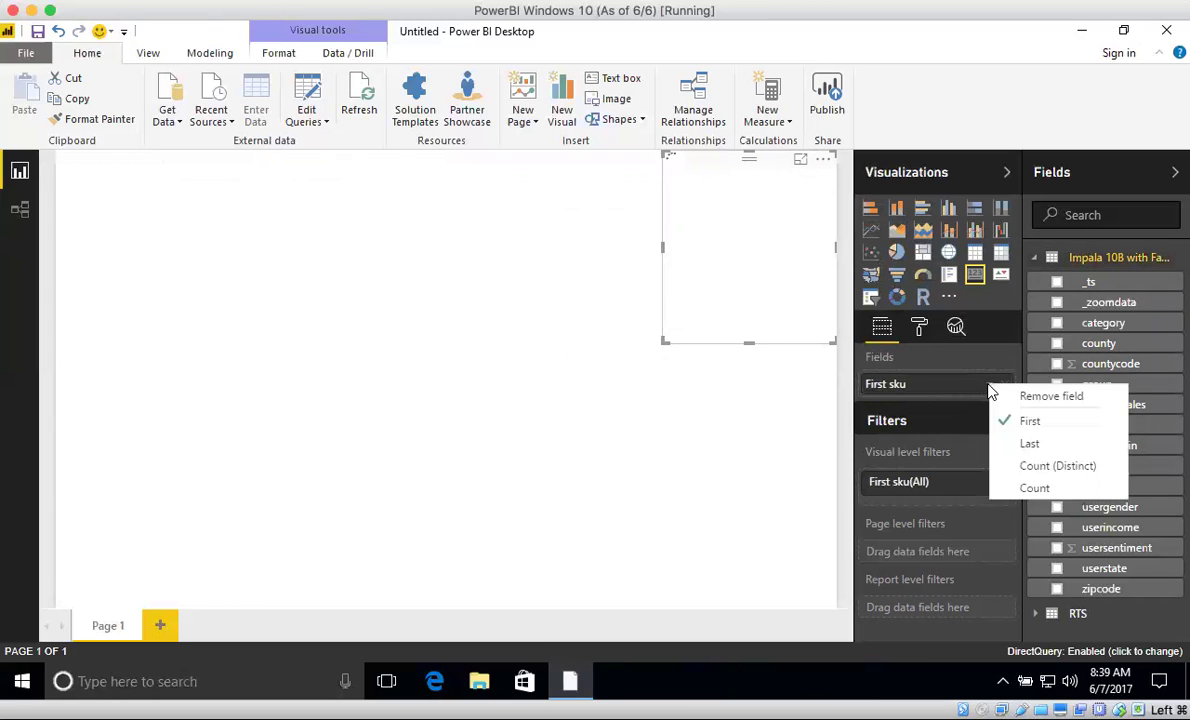
pyautogui.click(1031, 494)
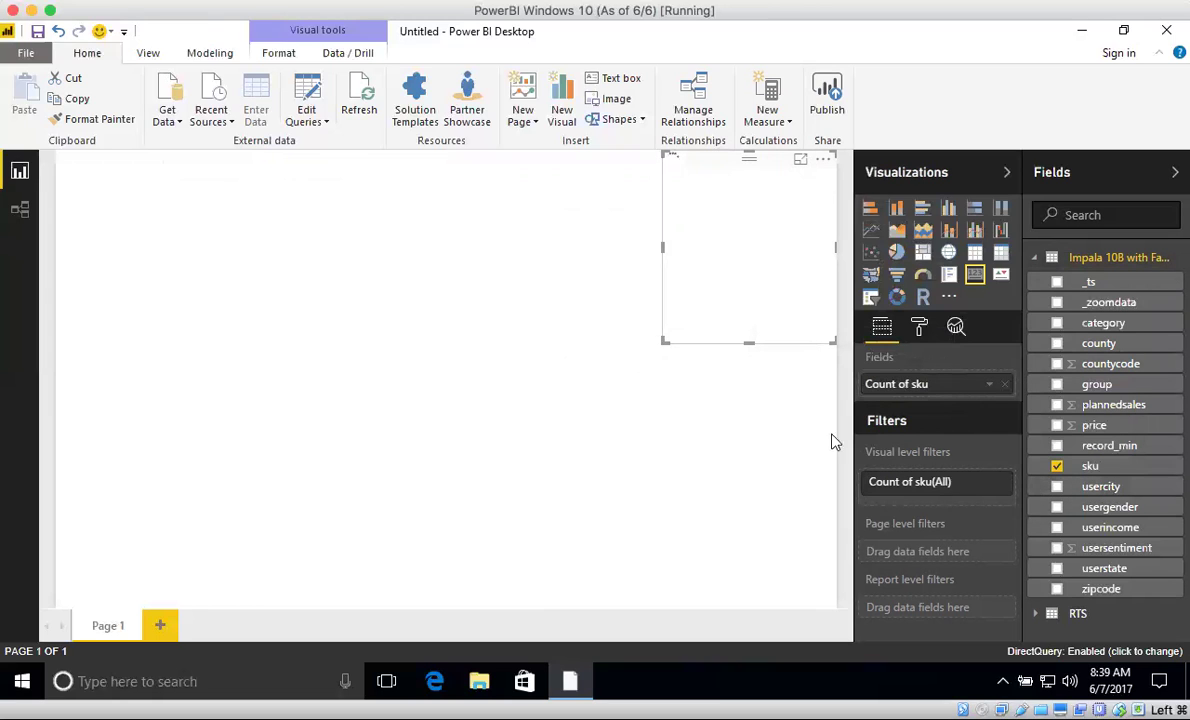
pyautogui.moveTo(752, 343); pyautogui.dragTo(748, 226)
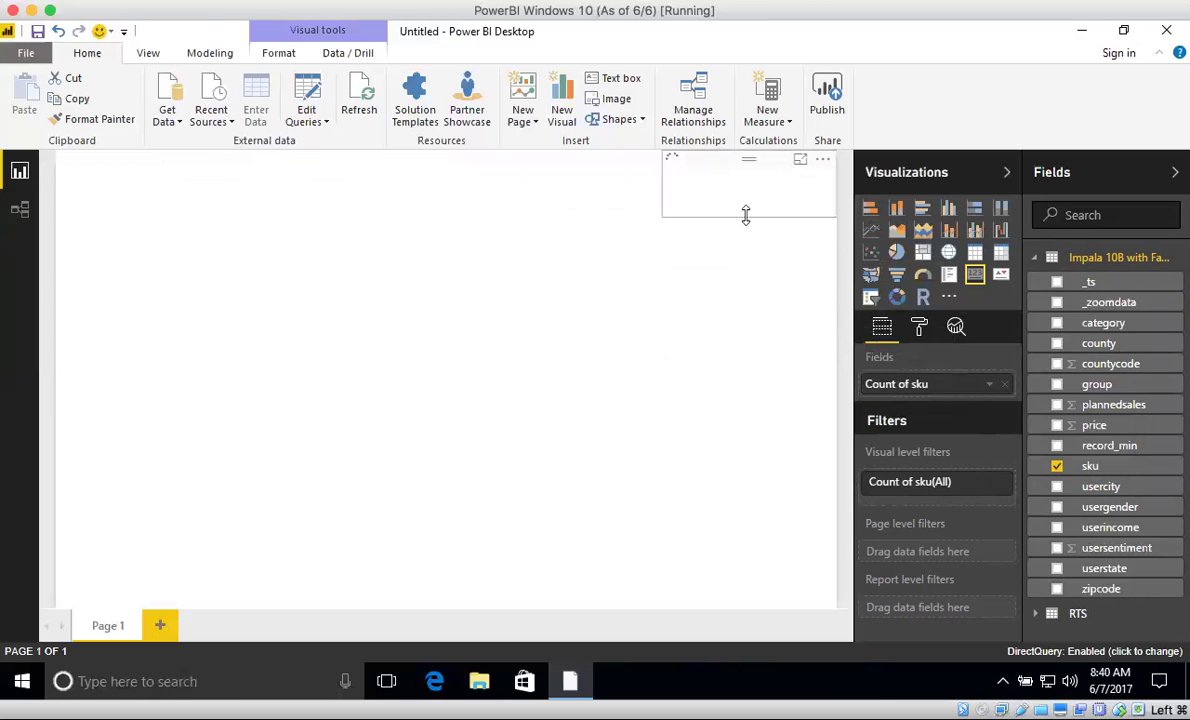
pyautogui.click(603, 301)
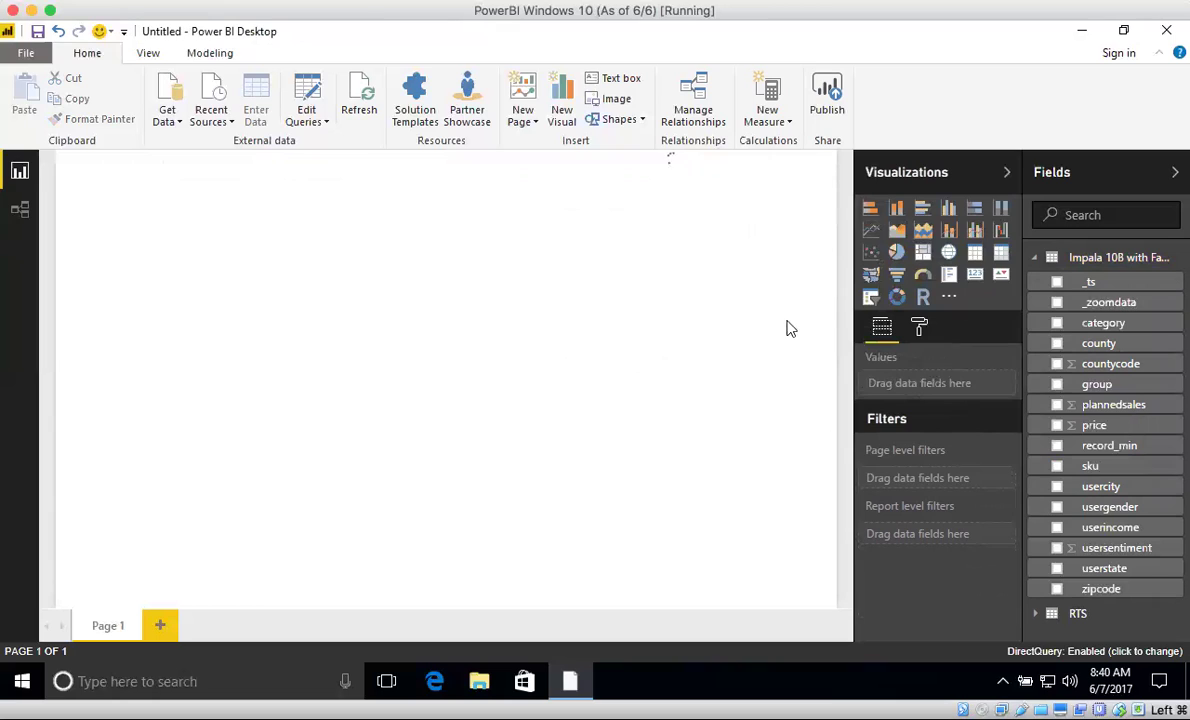
# Step: Add a slicer stretched to the full page height along the left edge
pyautogui.click(872, 300)
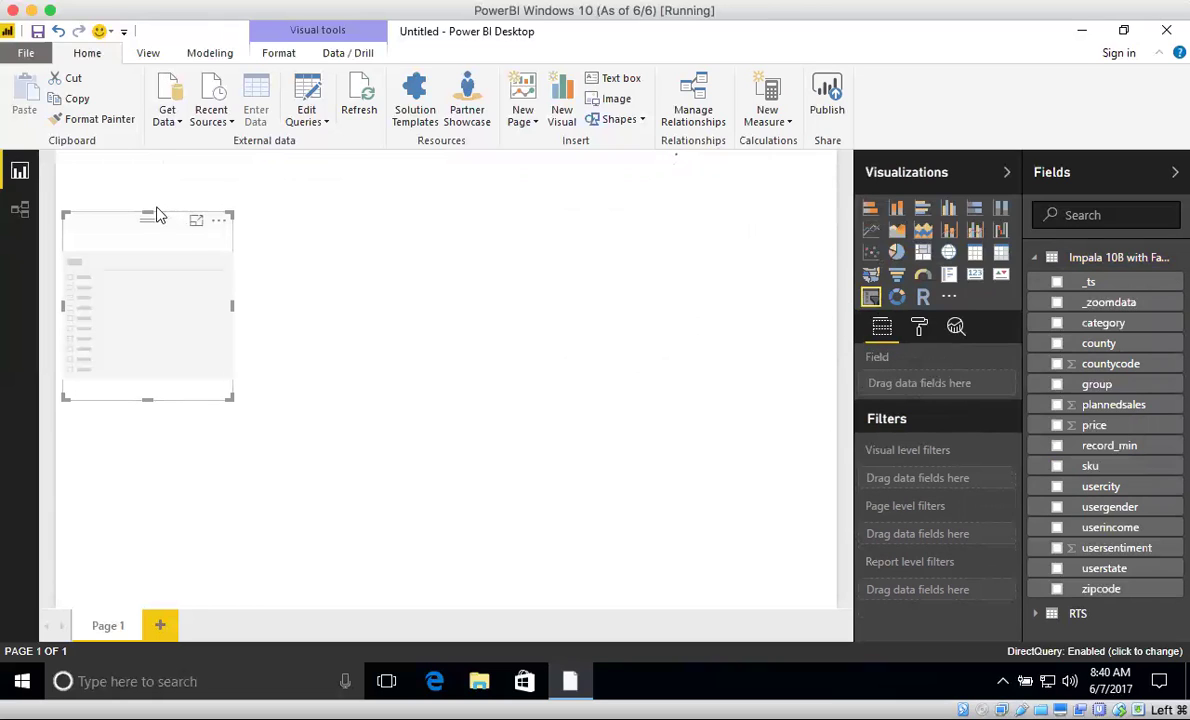
pyautogui.moveTo(147, 208); pyautogui.dragTo(145, 157)
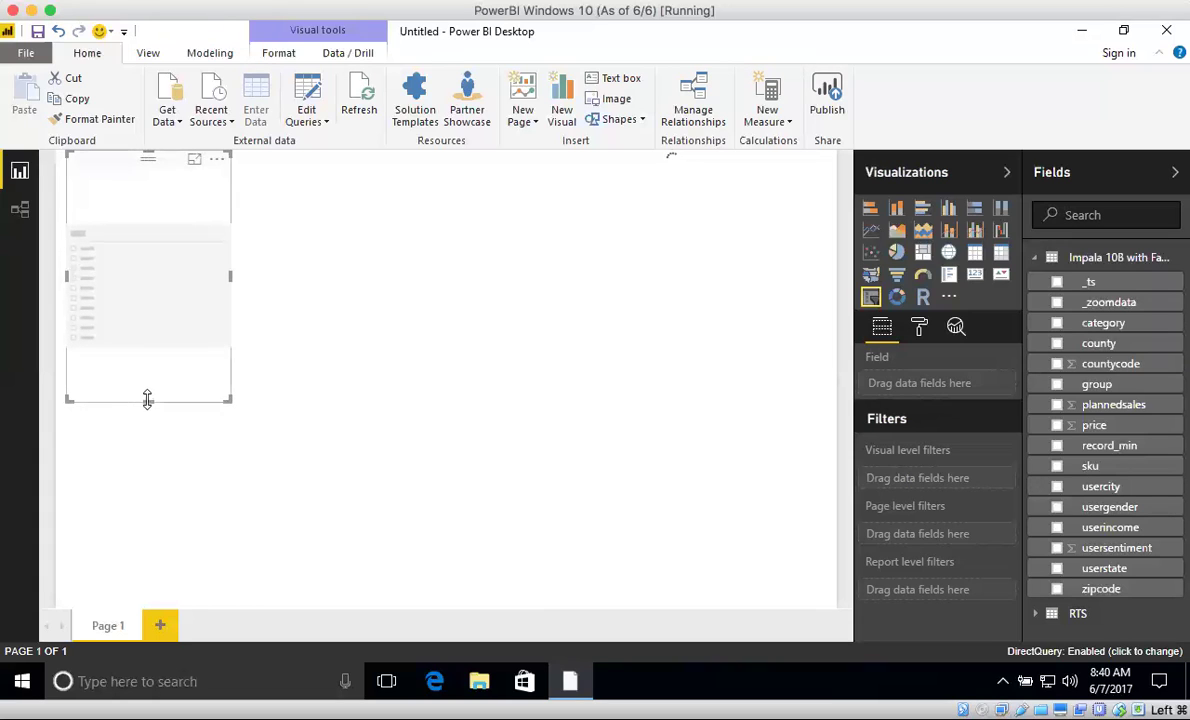
pyautogui.moveTo(147, 401); pyautogui.dragTo(149, 432)
pyautogui.moveTo(147, 513); pyautogui.dragTo(141, 606)
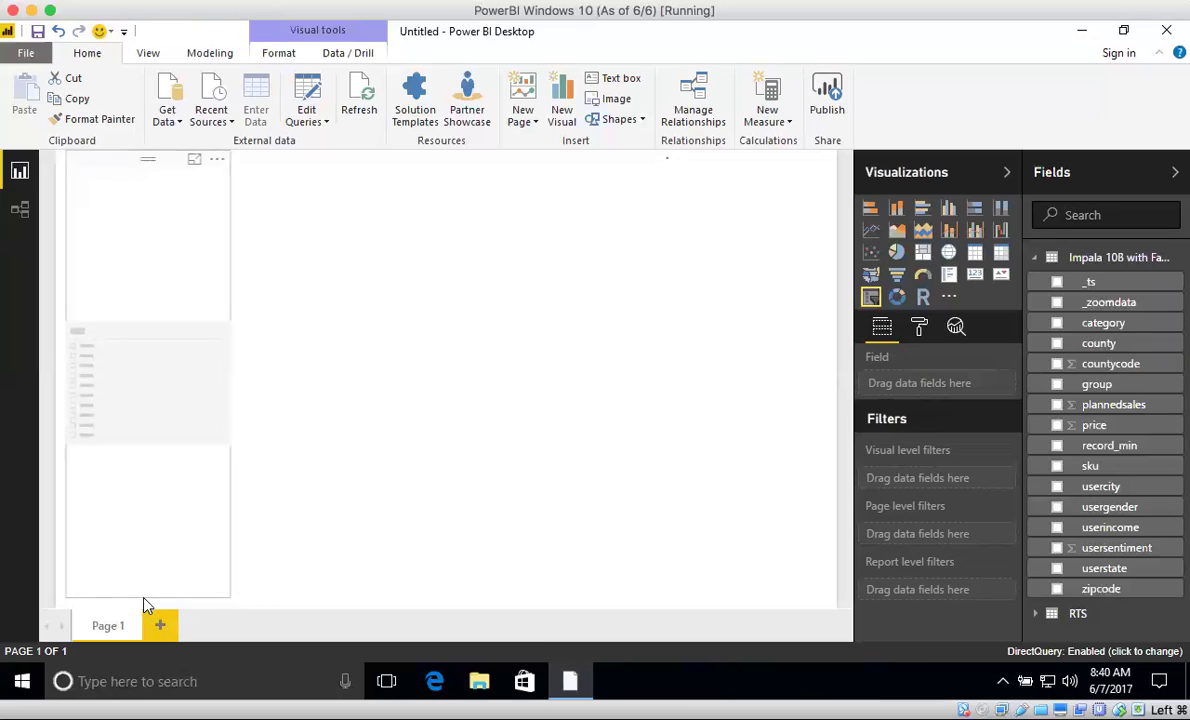
pyautogui.click(638, 515)
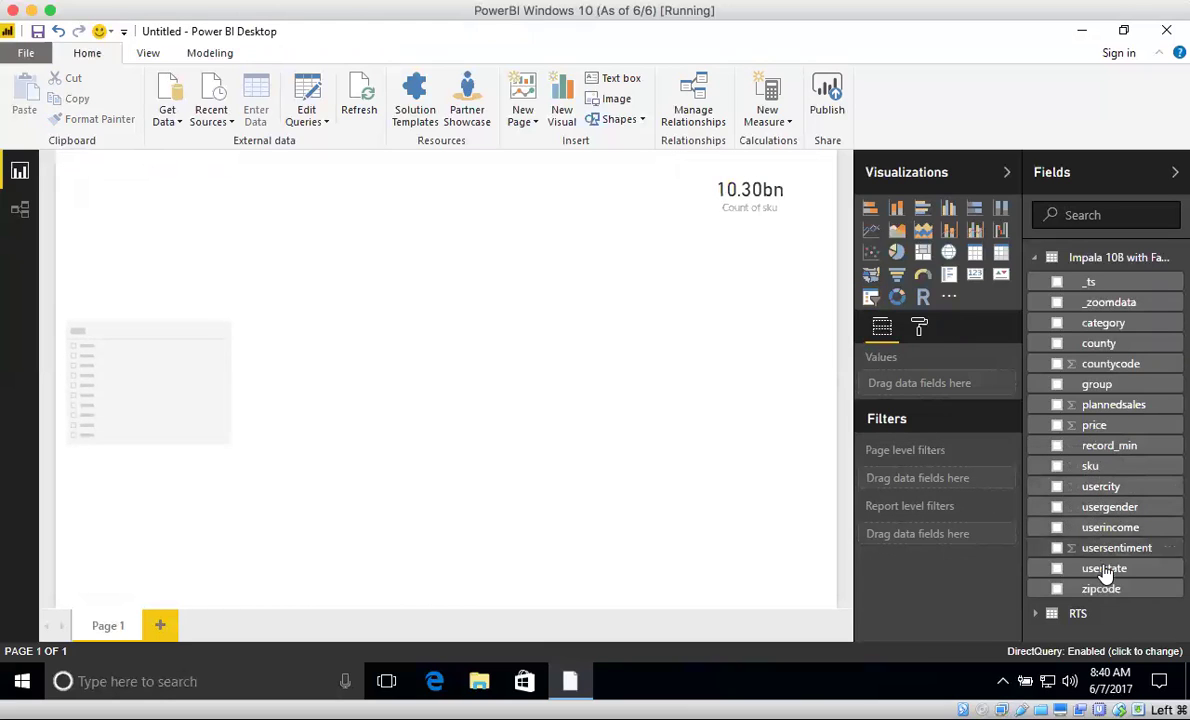
# Step: Fill the slicer with userstate values and test filtering on California
pyautogui.moveTo(1105, 572); pyautogui.dragTo(155, 392)
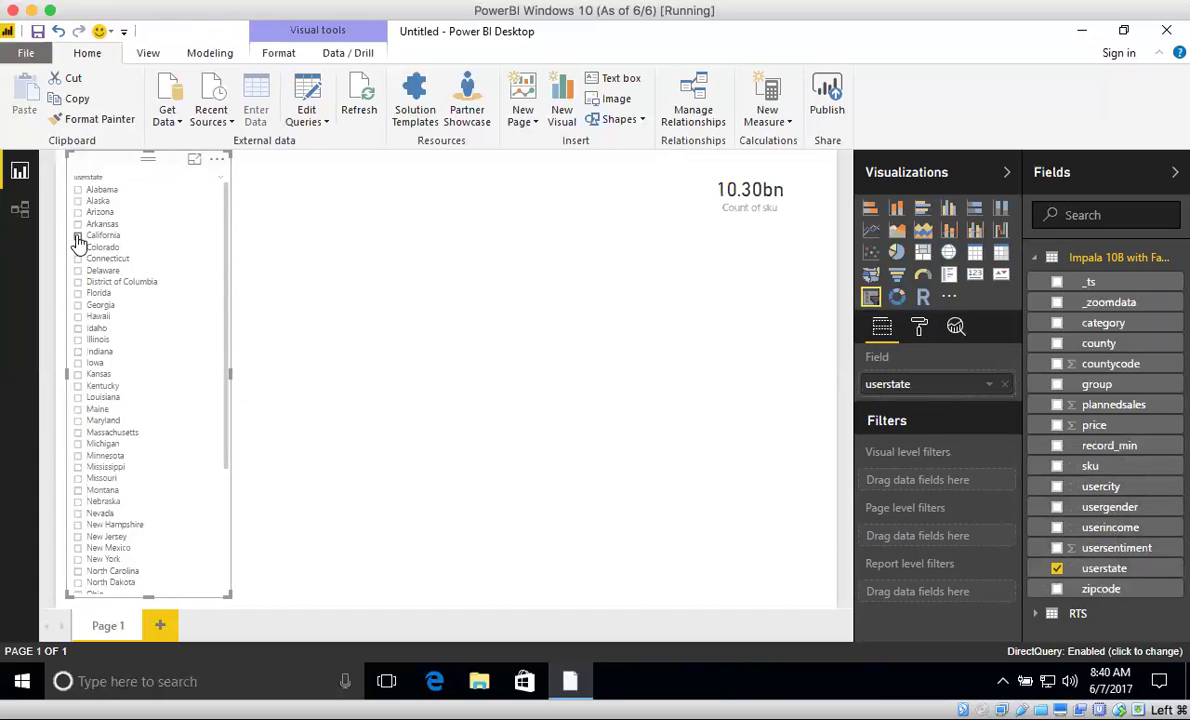
pyautogui.click(78, 237)
pyautogui.click(78, 237)
pyautogui.click(332, 247)
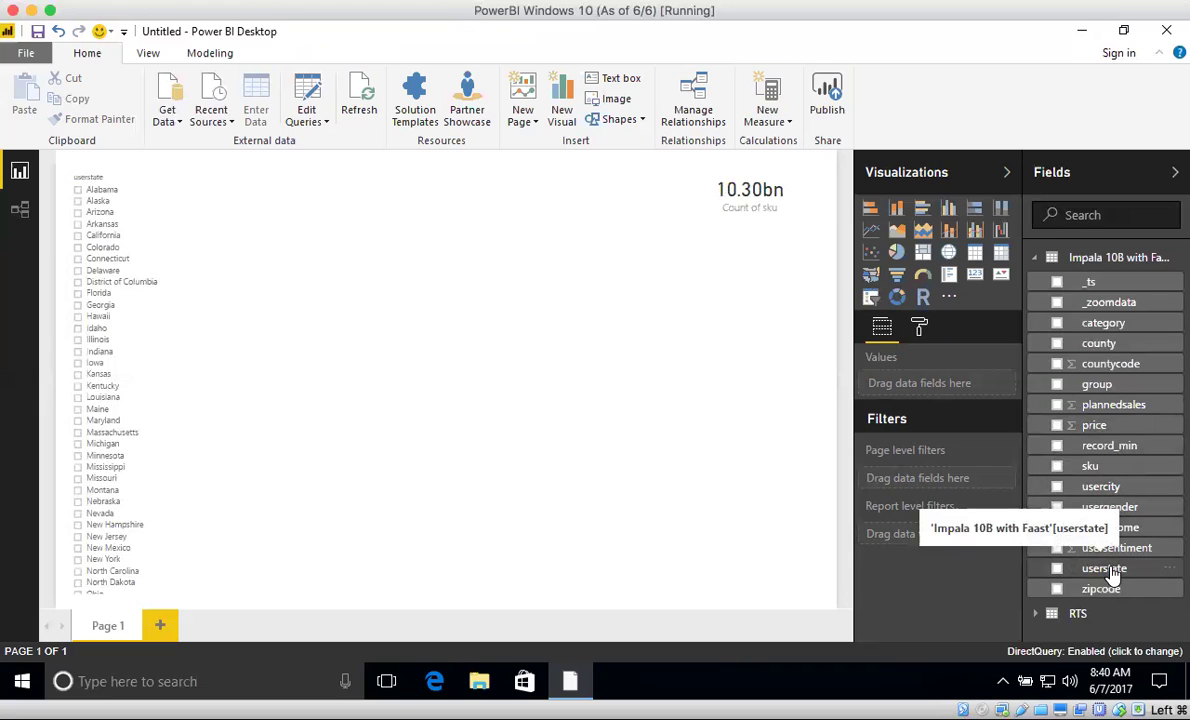
# Step: Create a map from userstate beside the slicer, widened and reduced in height
pyautogui.moveTo(1110, 575); pyautogui.dragTo(350, 246)
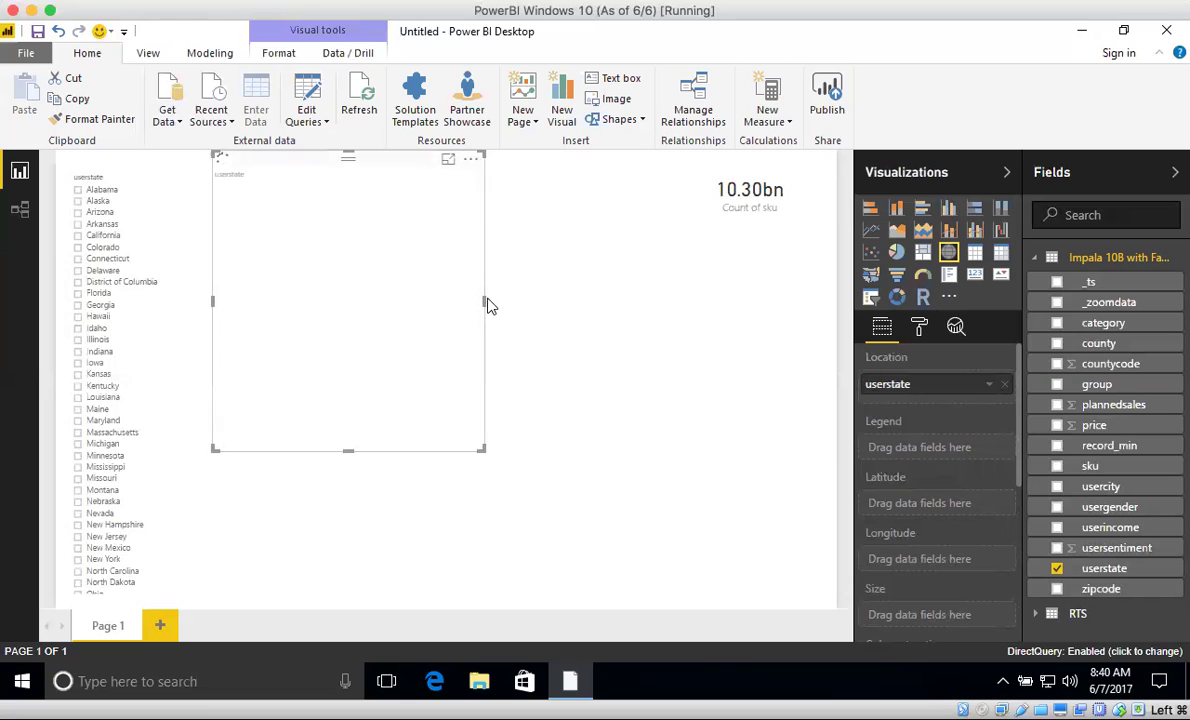
pyautogui.moveTo(485, 303); pyautogui.dragTo(708, 302)
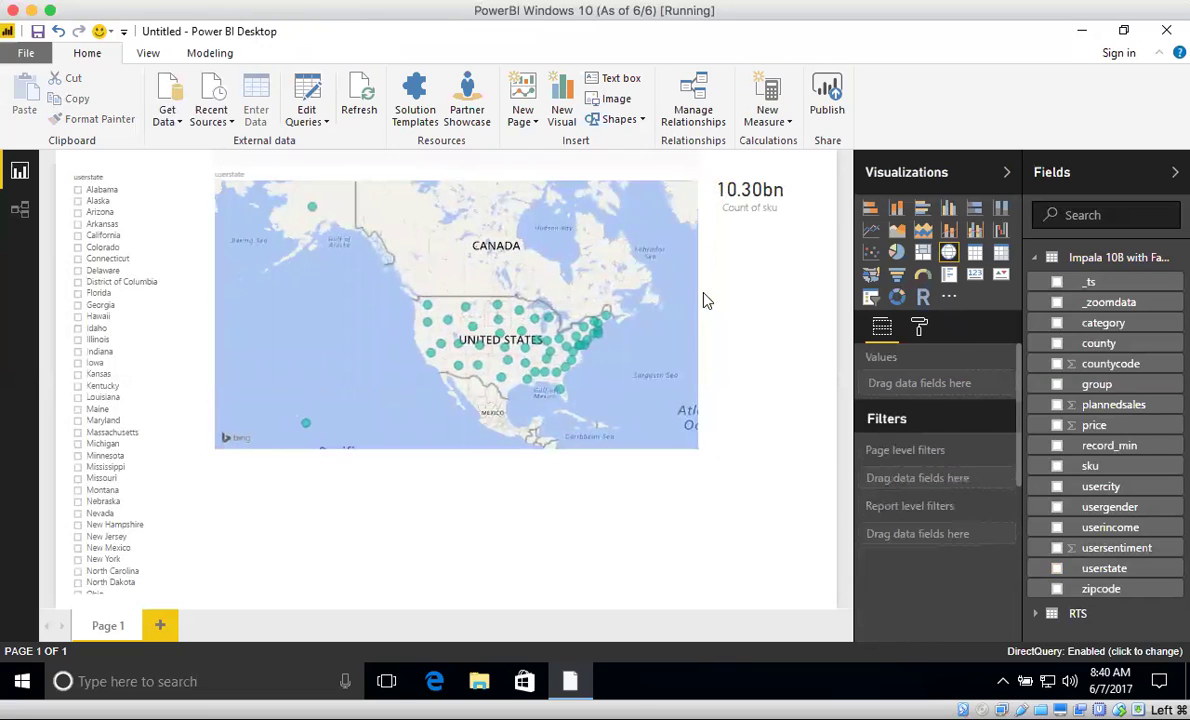
pyautogui.click(448, 420)
pyautogui.moveTo(451, 451); pyautogui.dragTo(460, 326)
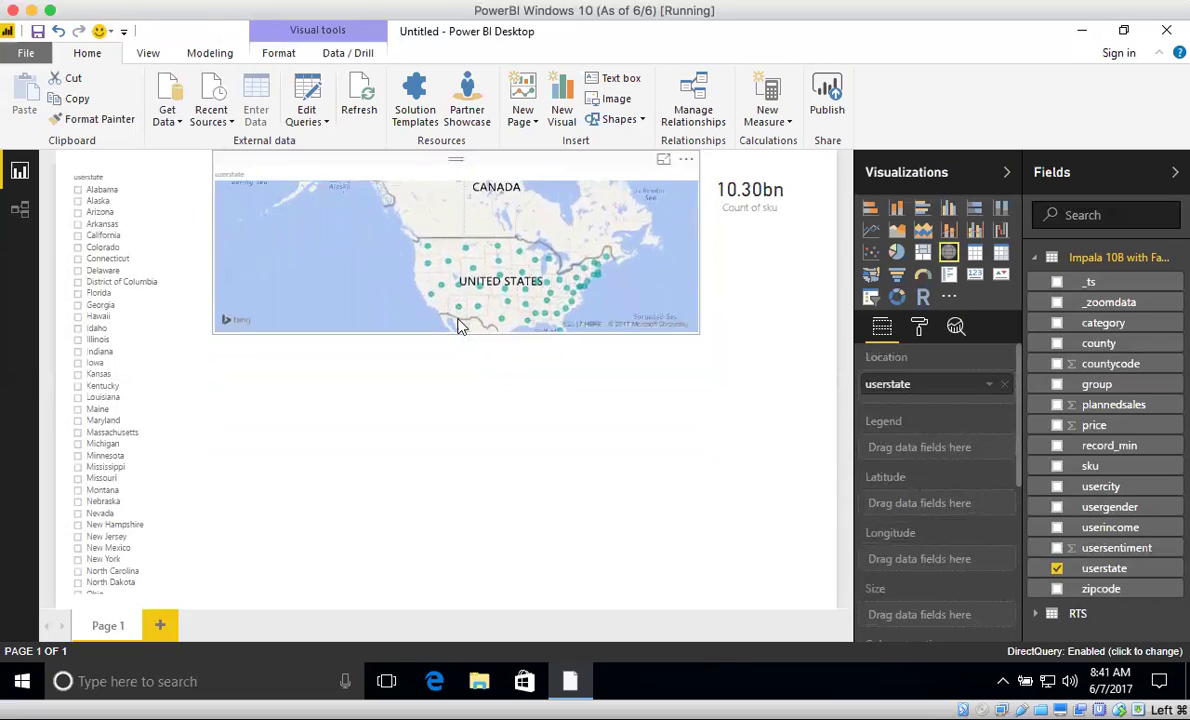
pyautogui.click(457, 335)
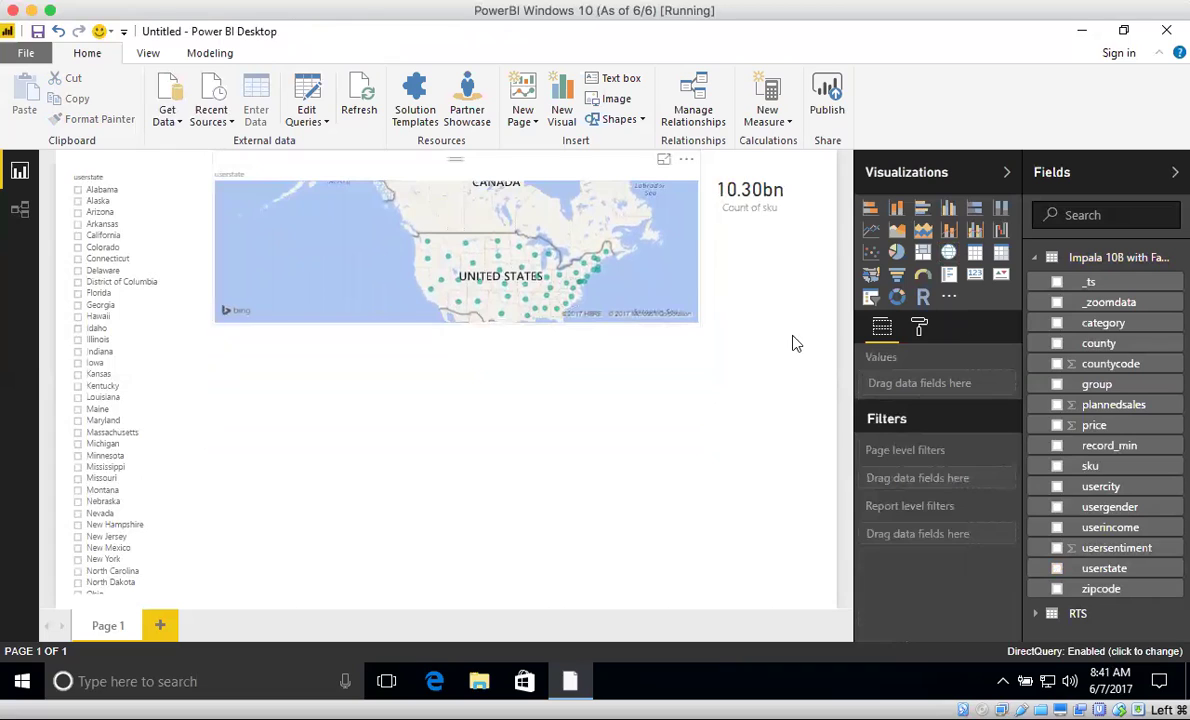
# Step: Size the map bubbles by price, test California cross-filtering, and make the map slightly taller
pyautogui.moveTo(1054, 425); pyautogui.dragTo(537, 238)
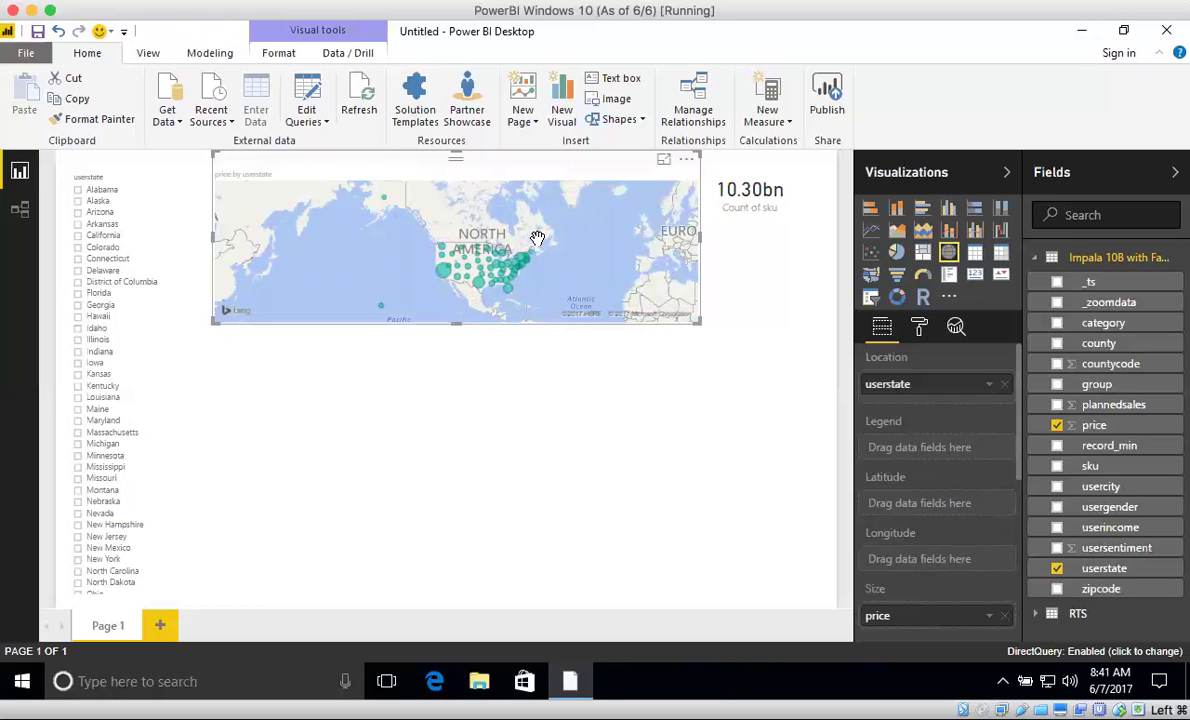
pyautogui.click(446, 275)
pyautogui.click(446, 275)
pyautogui.moveTo(452, 324); pyautogui.dragTo(455, 343)
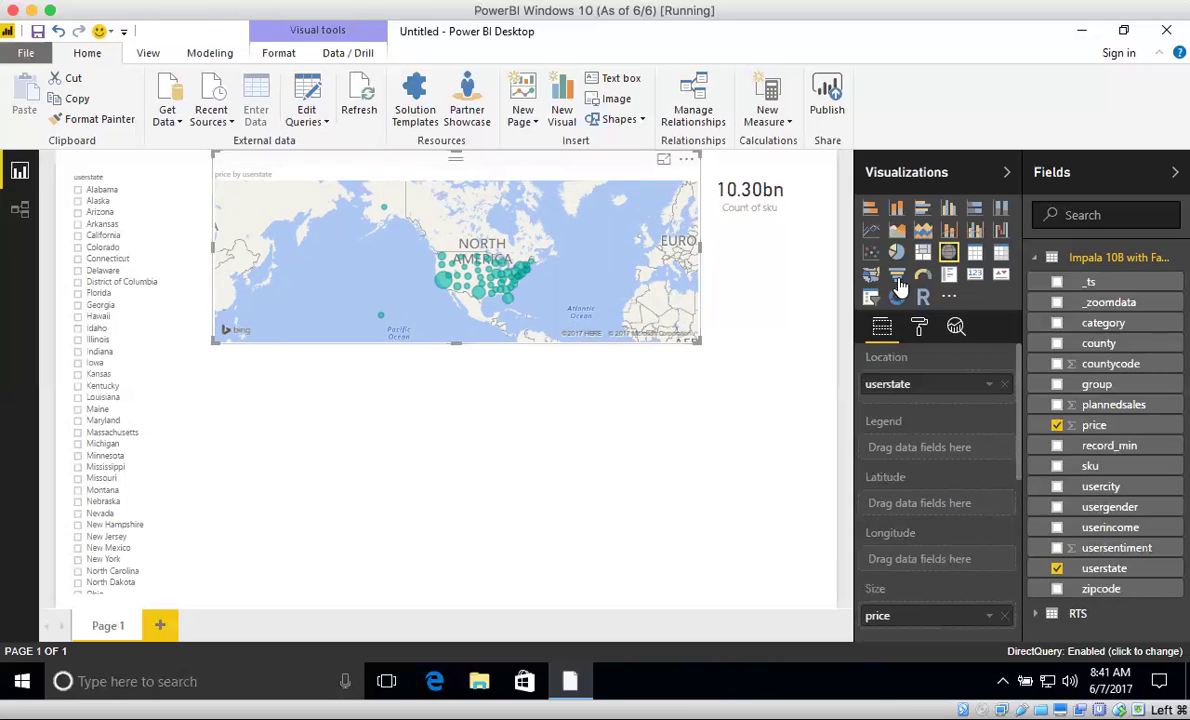
# Step: Import the pbi-zd-prototype custom visual from file
pyautogui.click(949, 300)
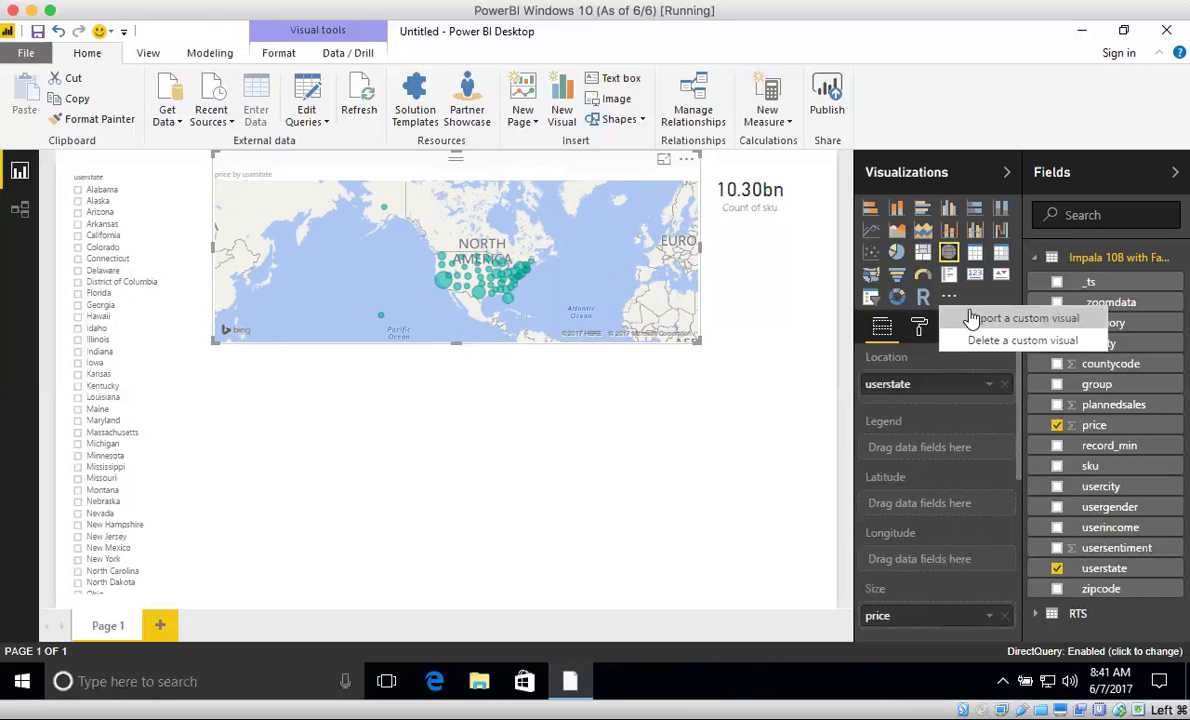
pyautogui.click(972, 317)
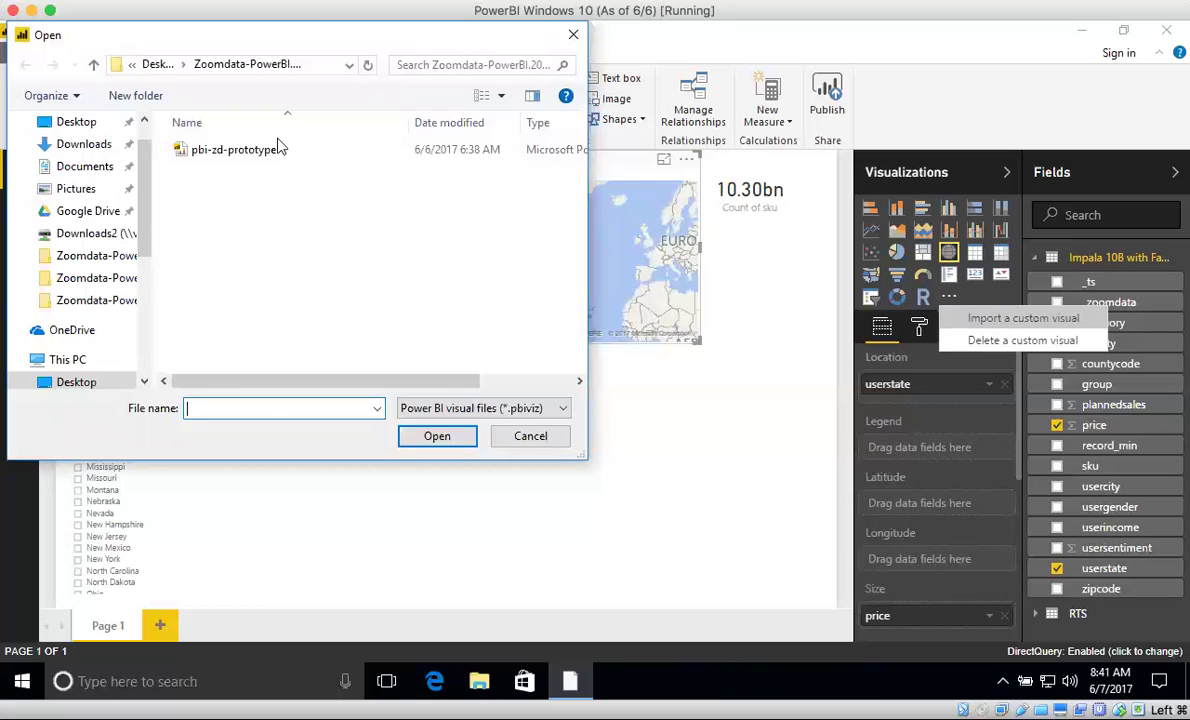
pyautogui.doubleClick(258, 150)
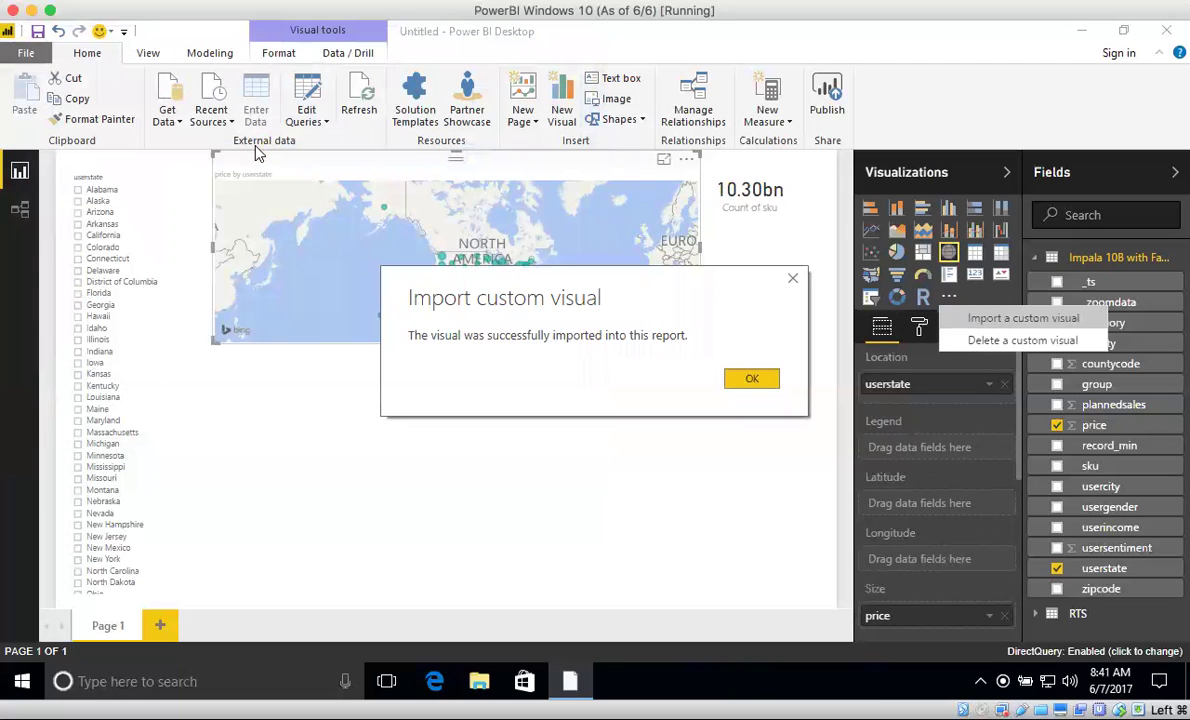
pyautogui.click(764, 378)
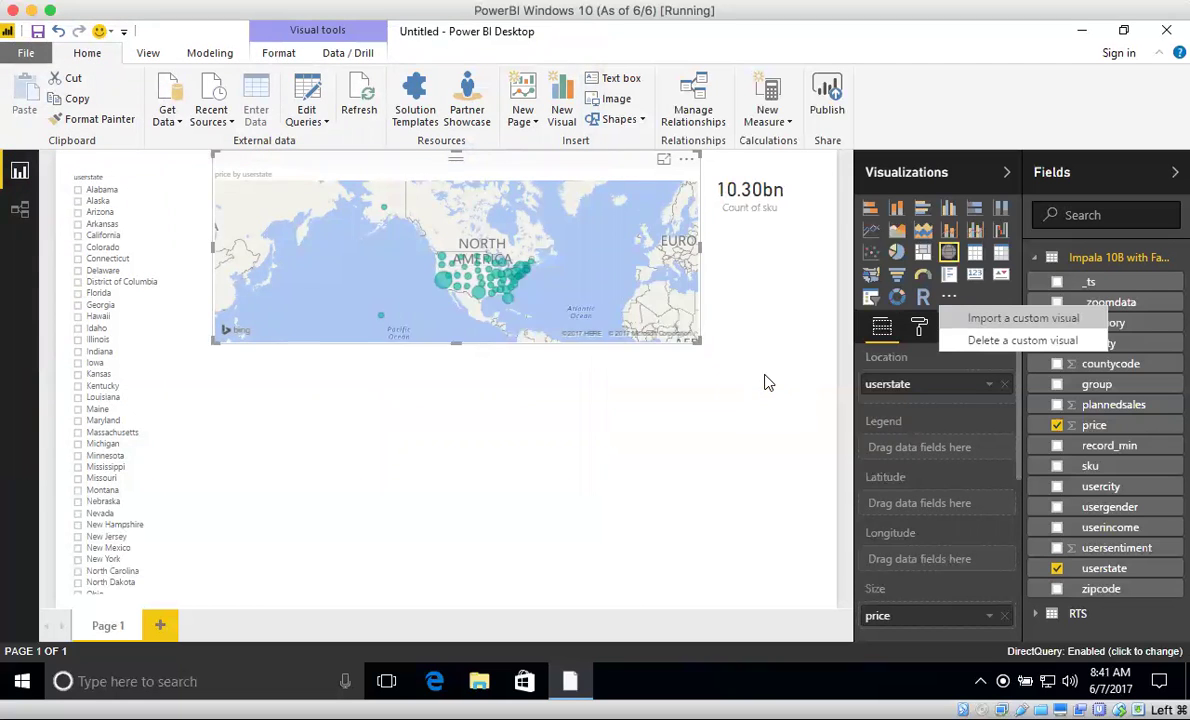
# Step: Add a pbi-zd-prototype visual below the map, widened and made taller
pyautogui.click(730, 421)
pyautogui.click(946, 298)
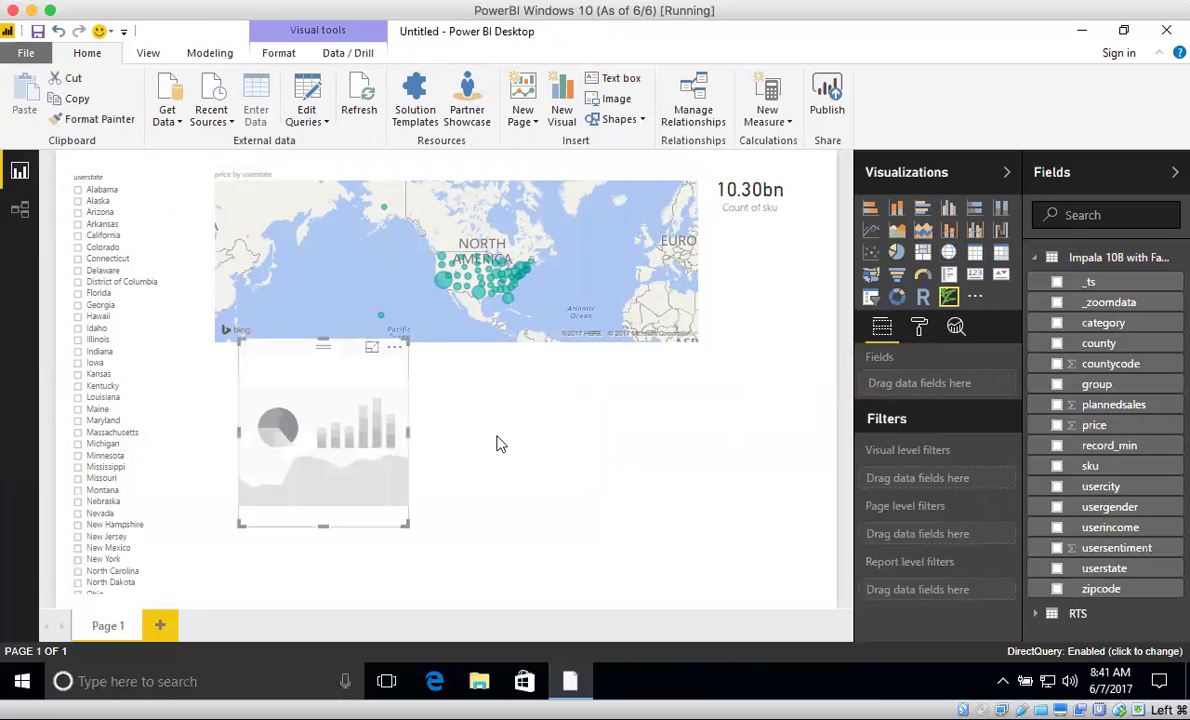
pyautogui.moveTo(355, 357); pyautogui.dragTo(331, 373)
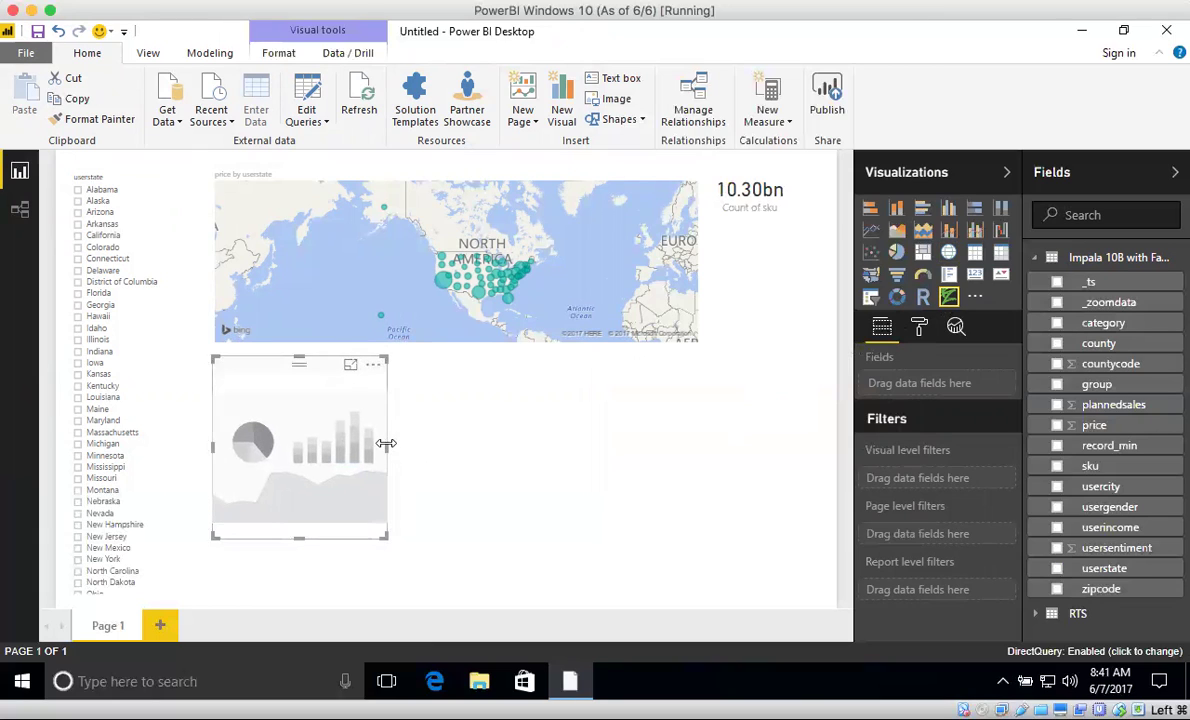
pyautogui.moveTo(387, 447); pyautogui.dragTo(552, 454)
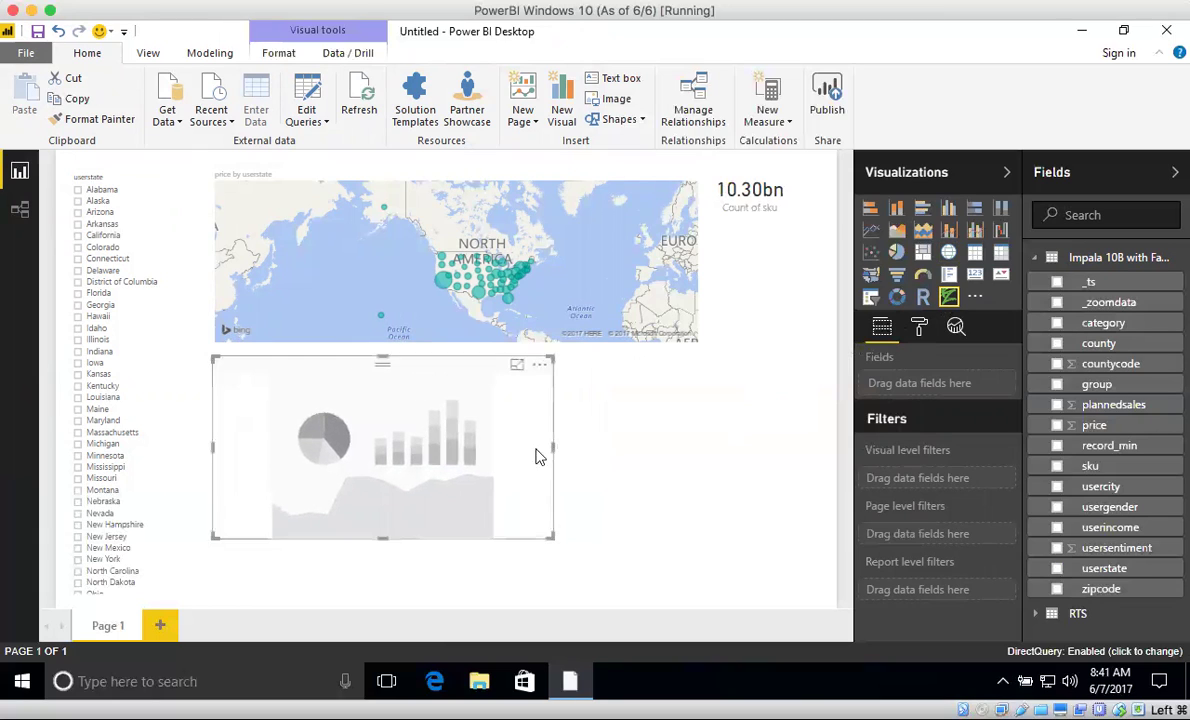
pyautogui.moveTo(383, 540); pyautogui.dragTo(384, 586)
# Step: Give the custom visual the _zoomdata, userstate and price fields
pyautogui.click(384, 587)
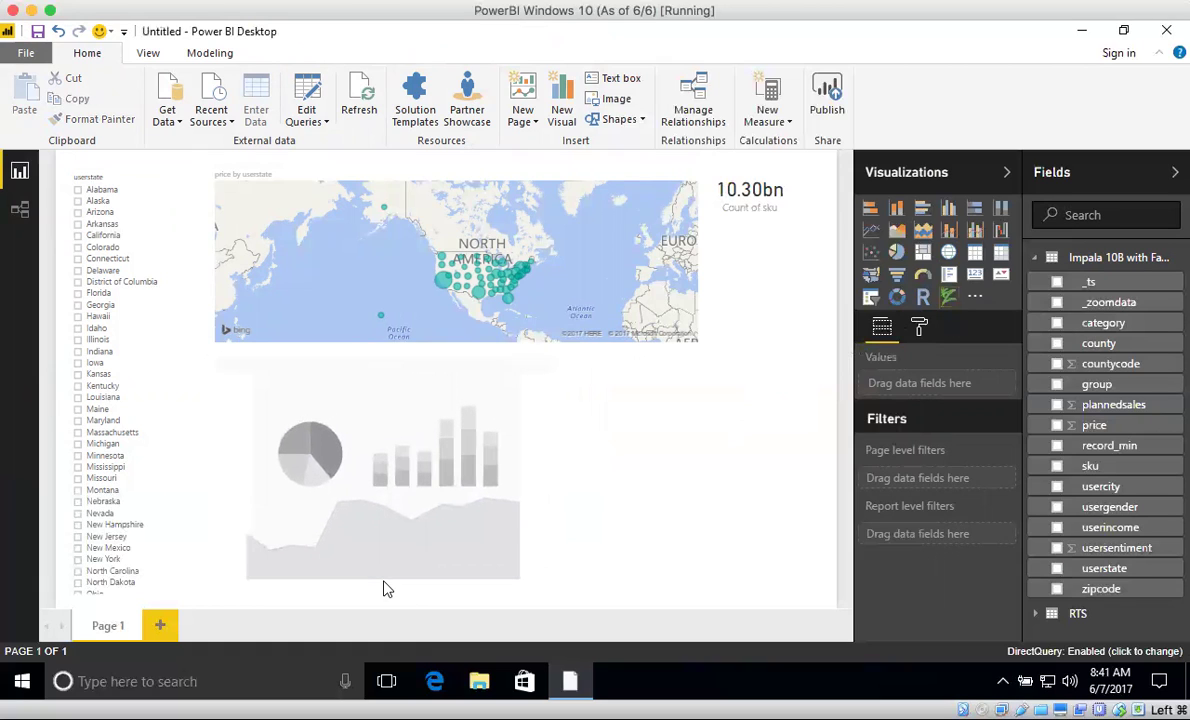
pyautogui.click(481, 490)
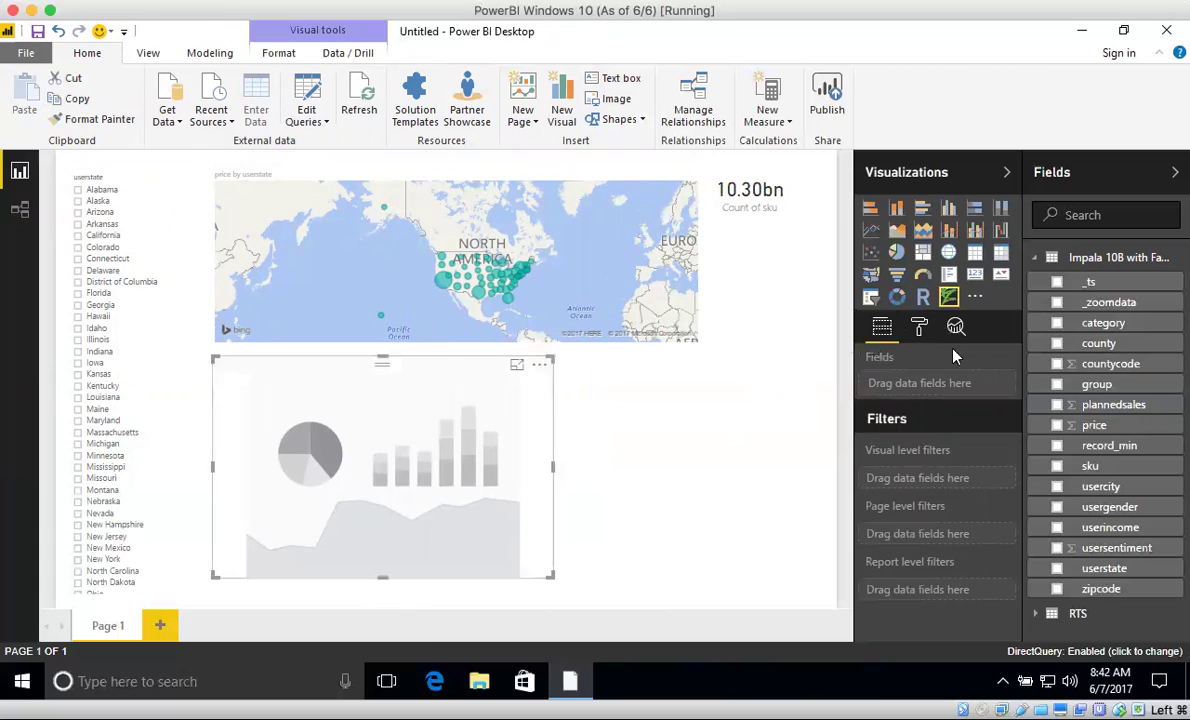
pyautogui.click(1058, 303)
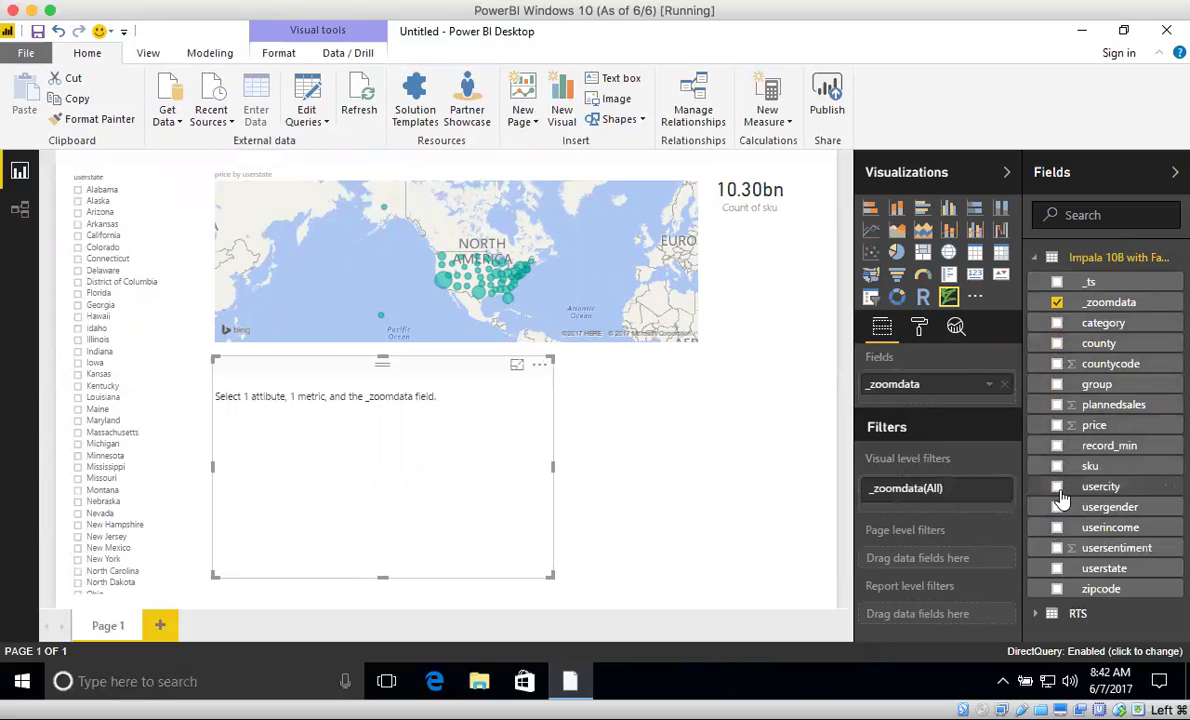
pyautogui.click(1057, 569)
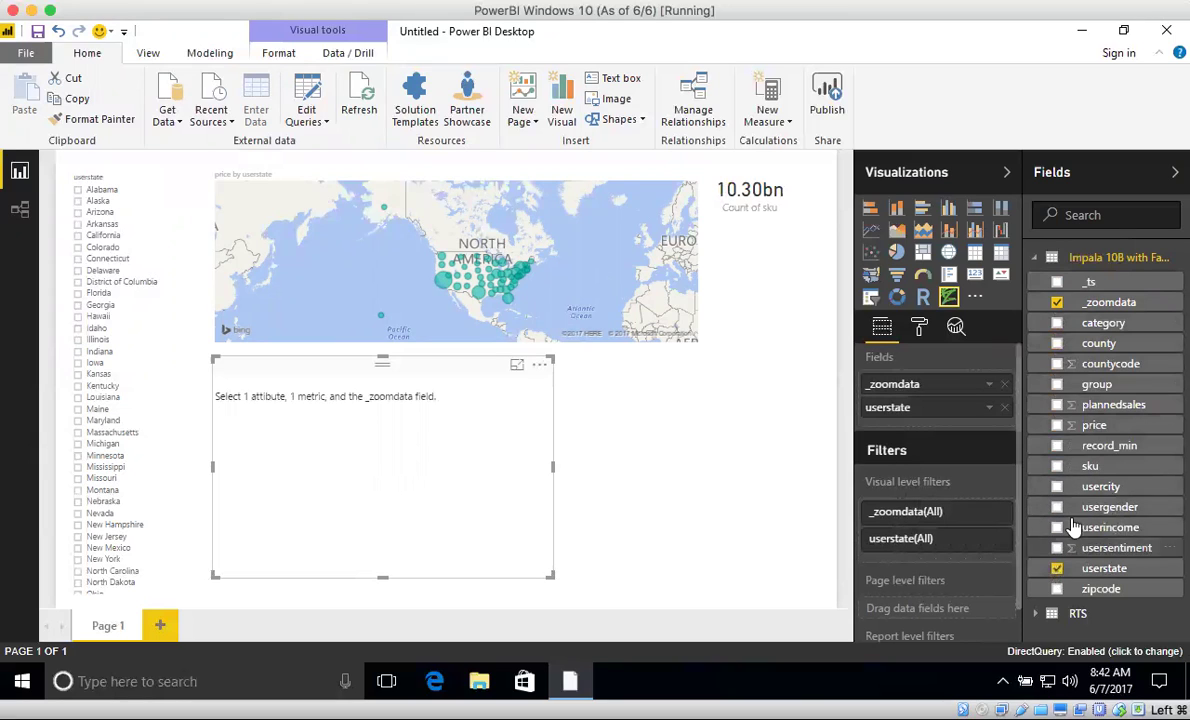
pyautogui.click(1057, 426)
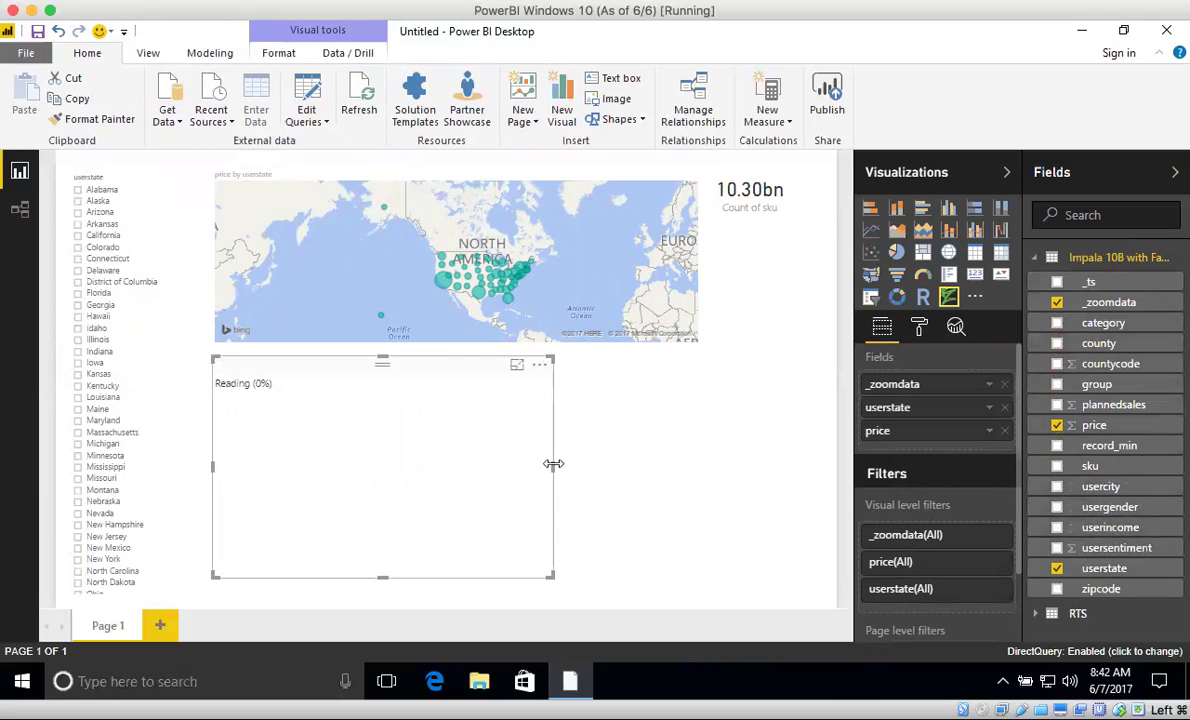
# Step: Widen the custom visual by its right edge so the price-by-state bar chart fits
pyautogui.moveTo(552, 466); pyautogui.dragTo(708, 482)
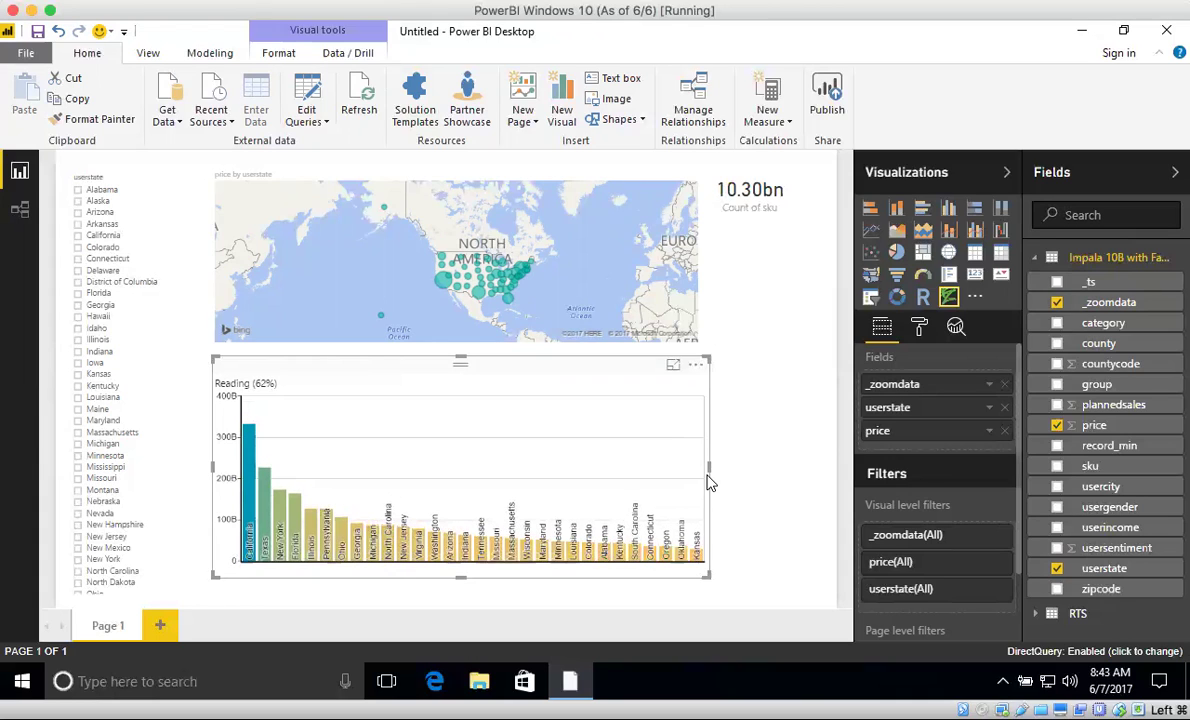
pyautogui.click(80, 240)
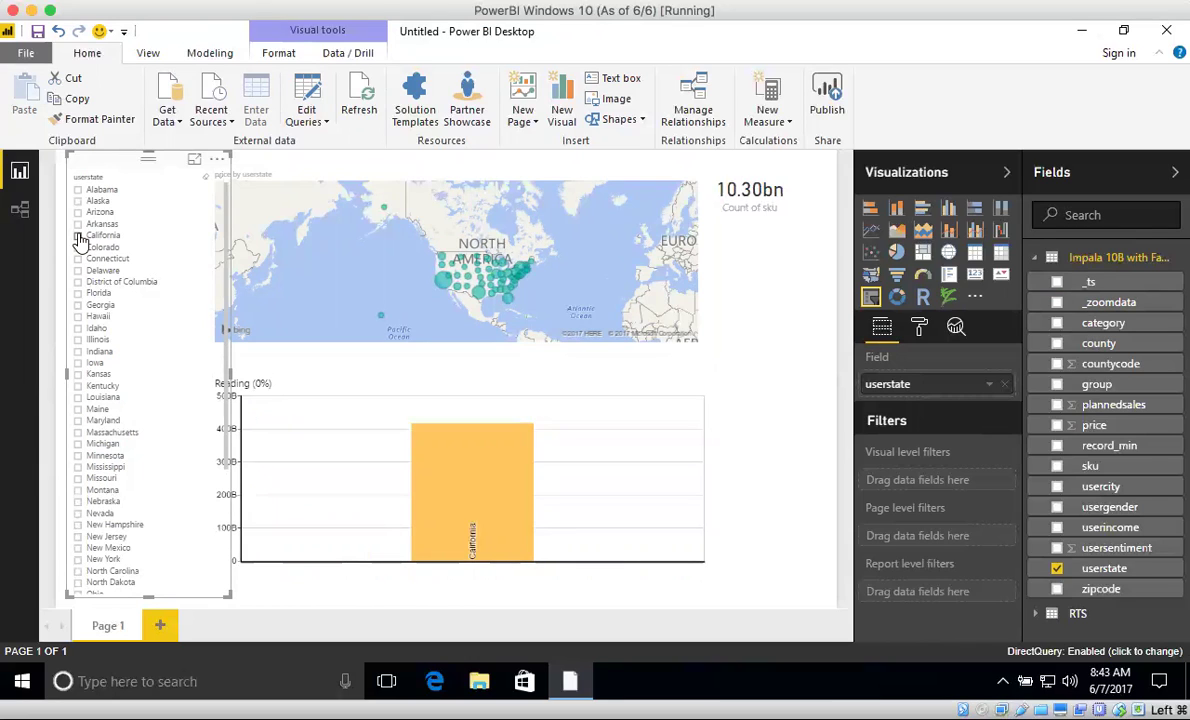
pyautogui.click(79, 237)
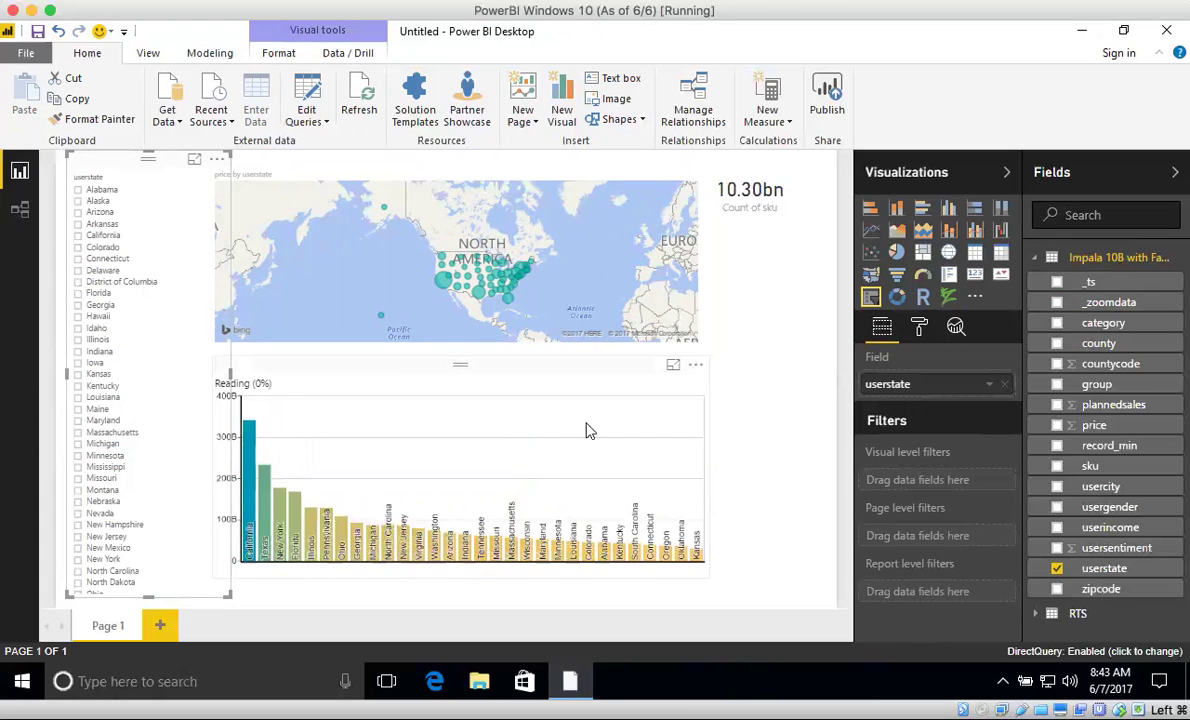
# Step: Delete the bar chart and place a new, widened ZoomData visual below the map
pyautogui.click(697, 365)
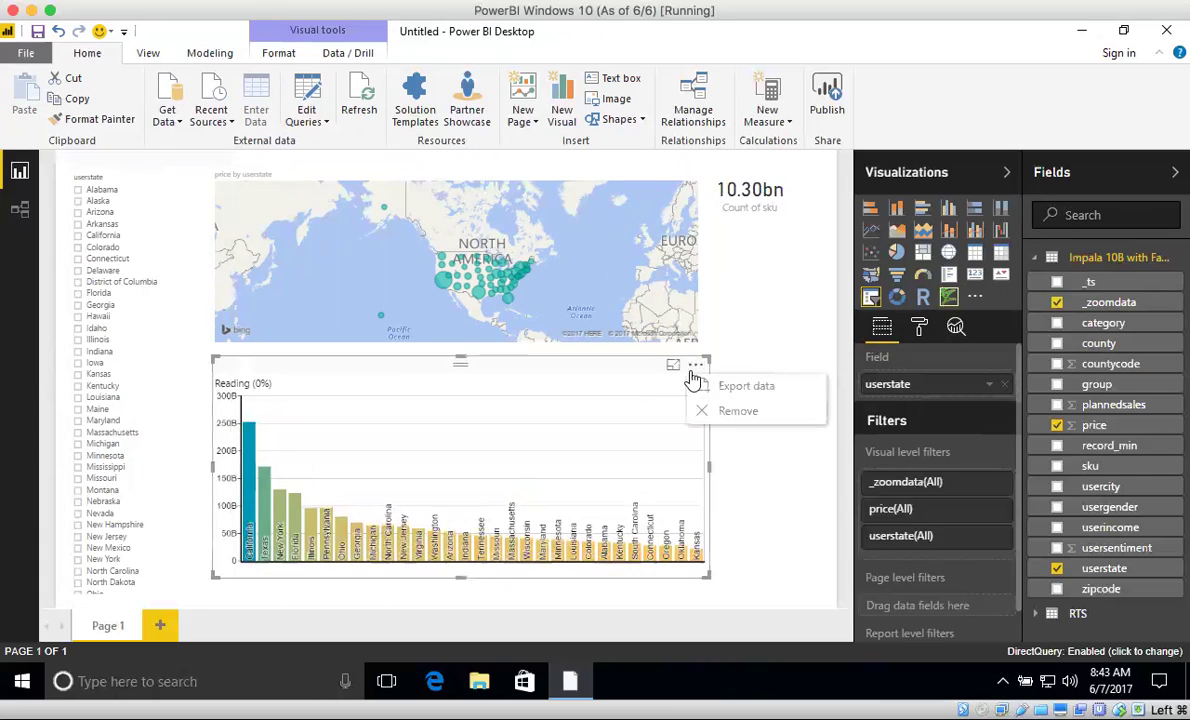
pyautogui.click(724, 411)
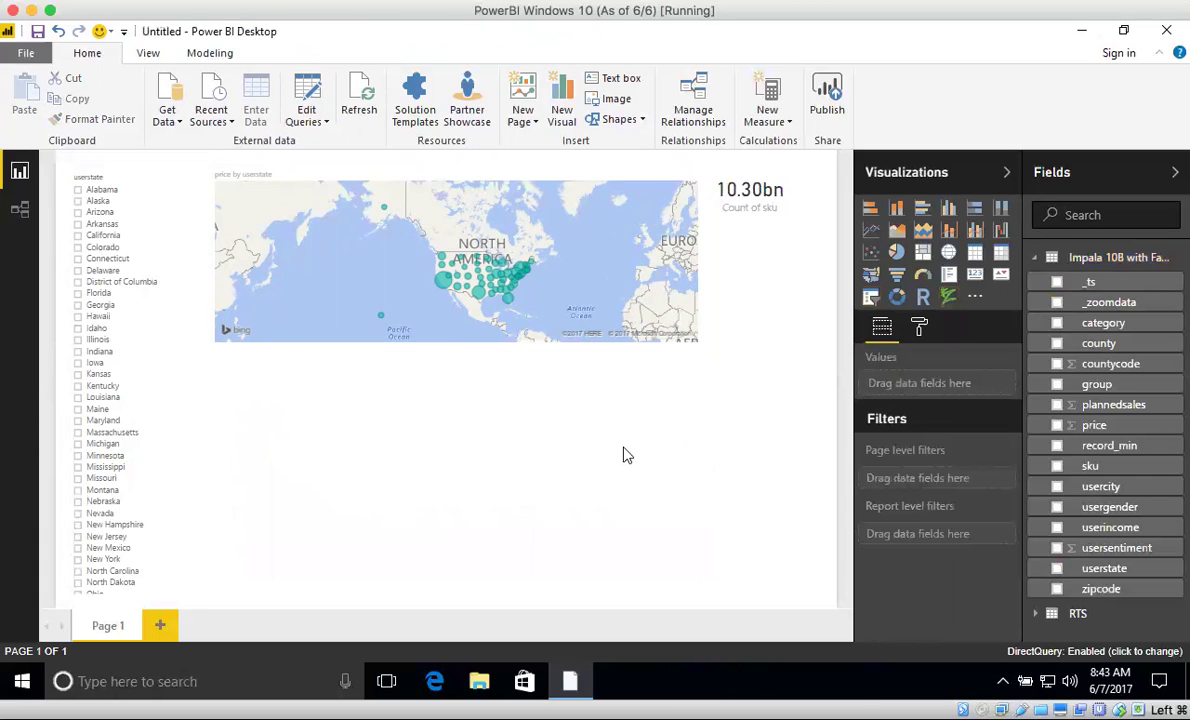
pyautogui.click(948, 297)
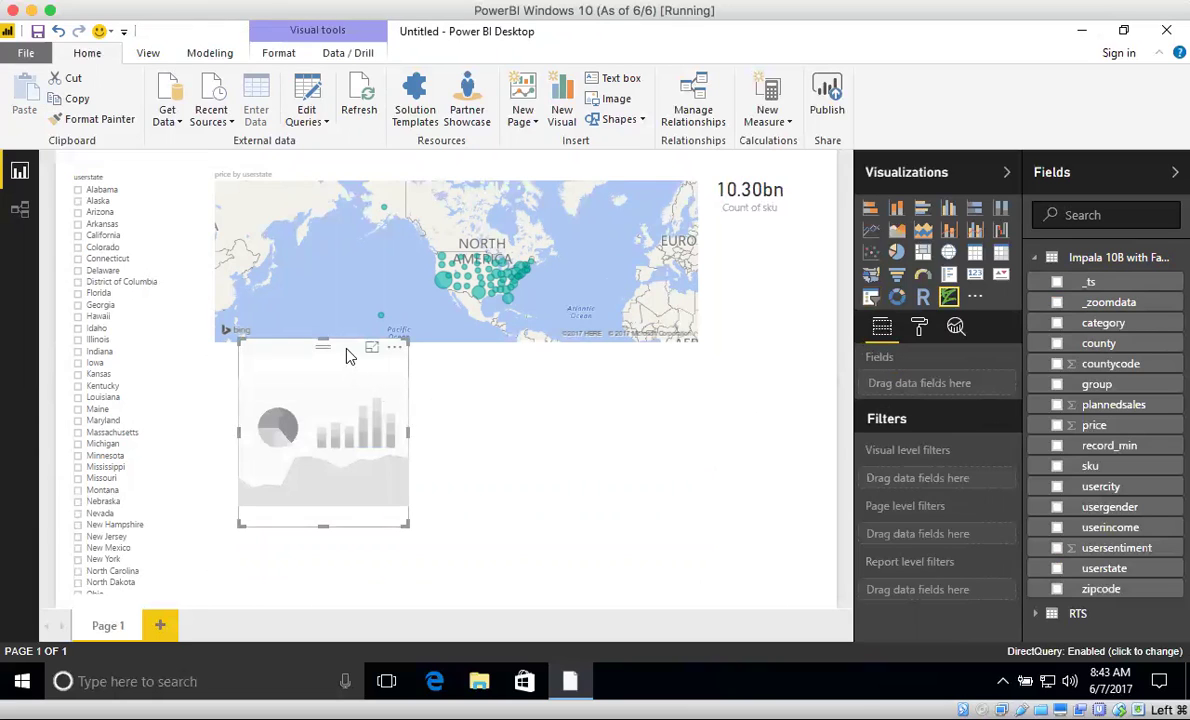
pyautogui.moveTo(348, 356); pyautogui.dragTo(321, 385)
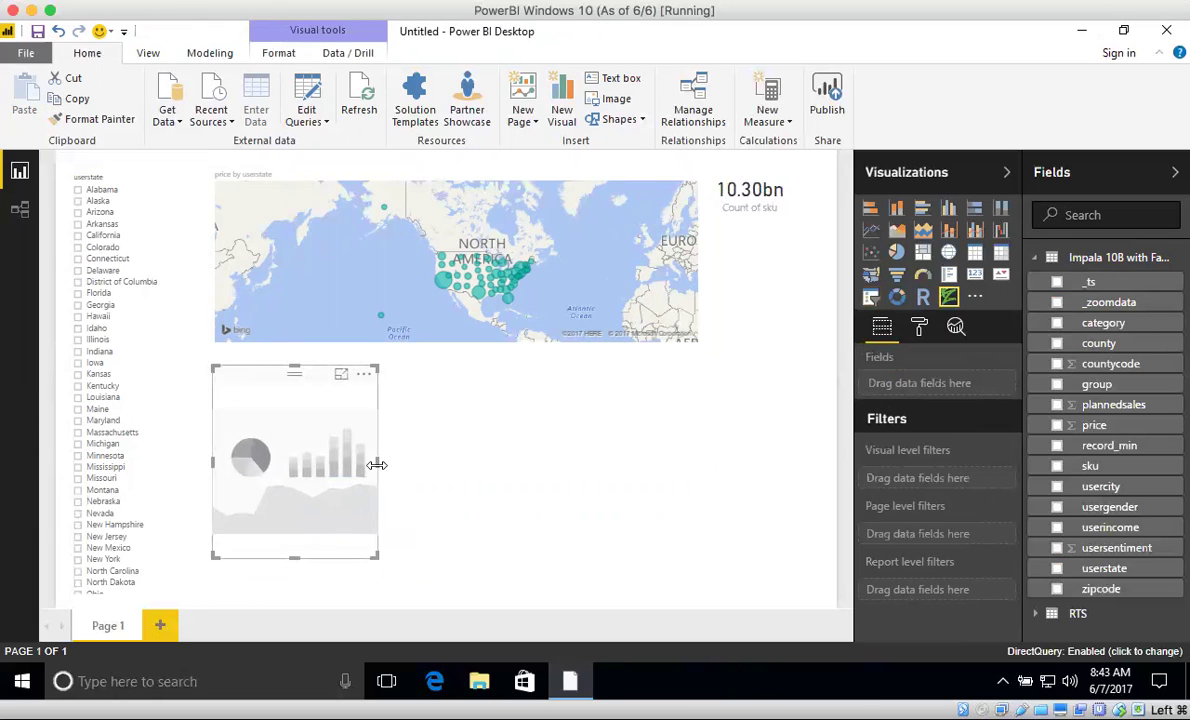
pyautogui.moveTo(377, 465); pyautogui.dragTo(699, 463)
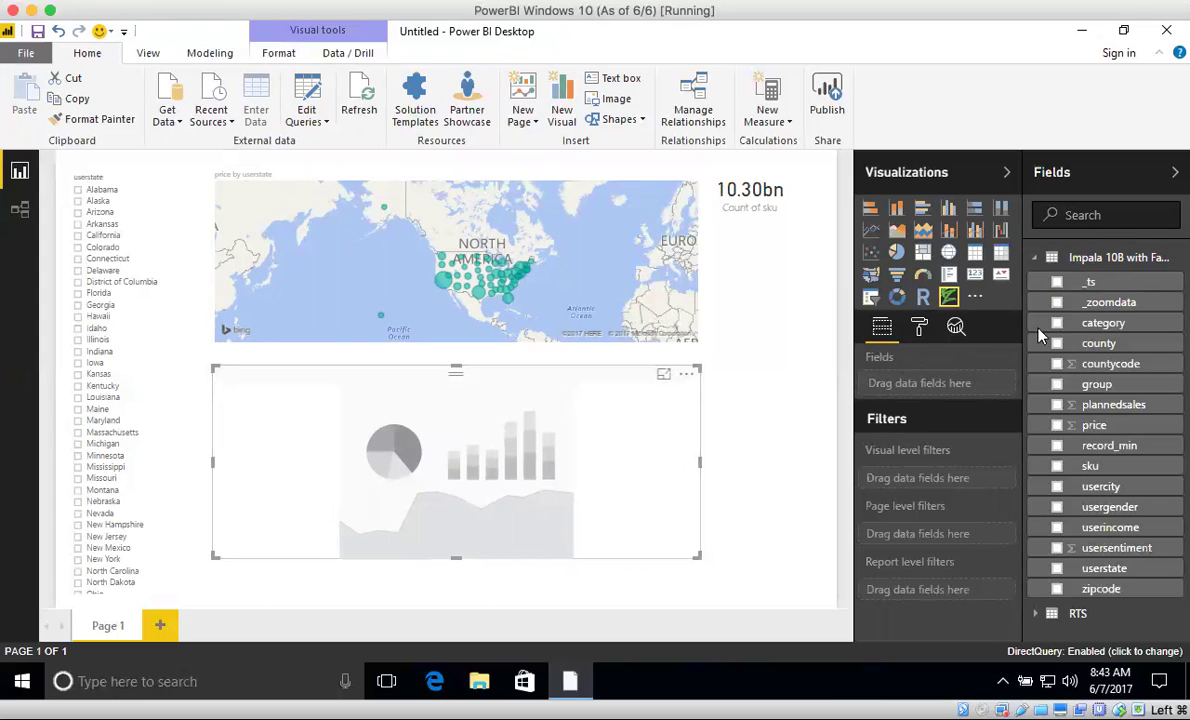
# Step: Give the new visual the _zoomdata, userincome and price fields
pyautogui.click(1057, 302)
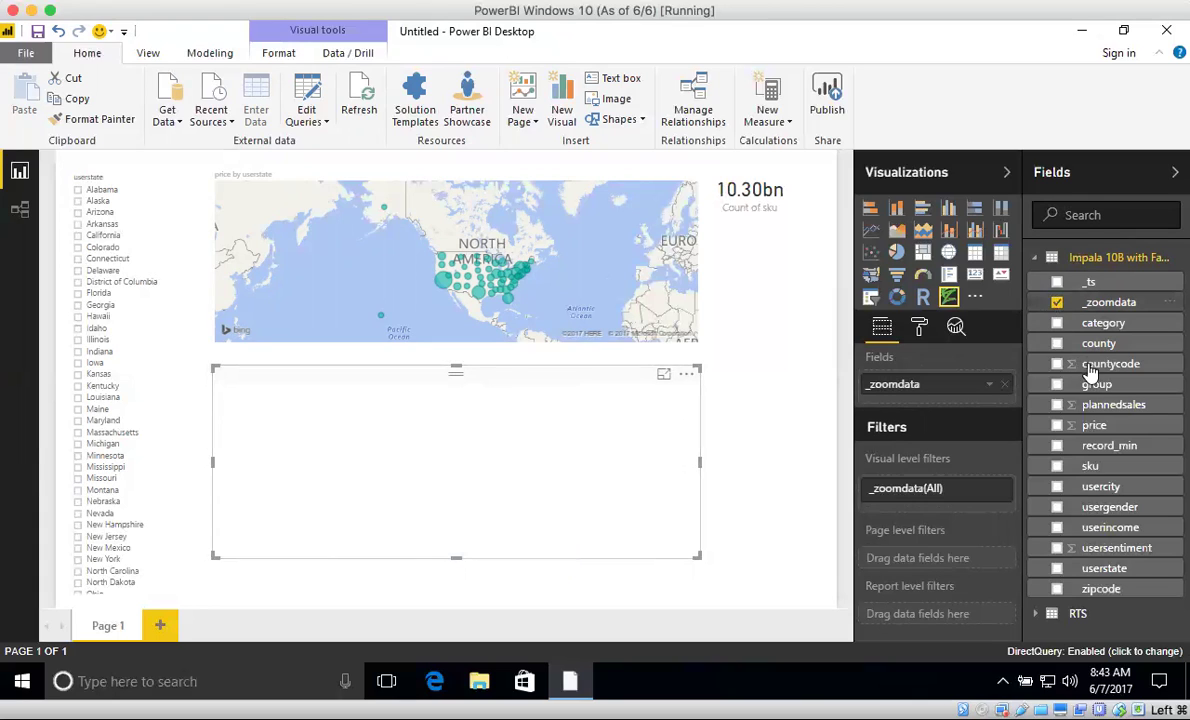
pyautogui.click(1057, 527)
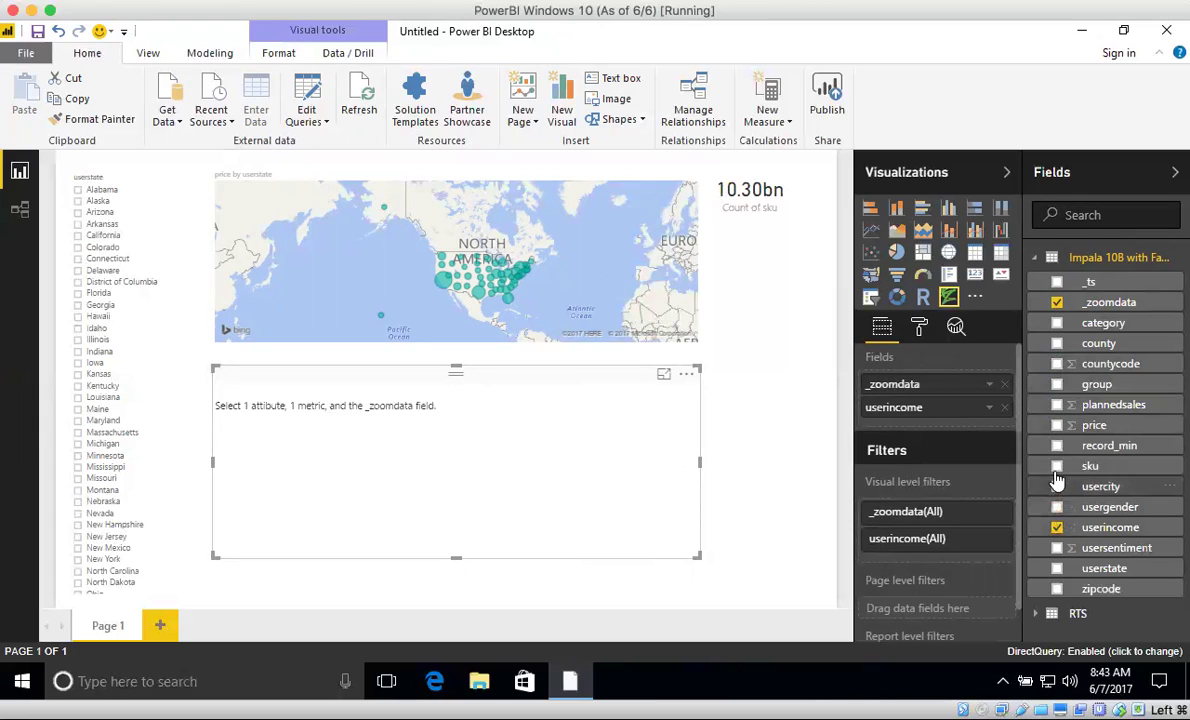
pyautogui.click(1057, 426)
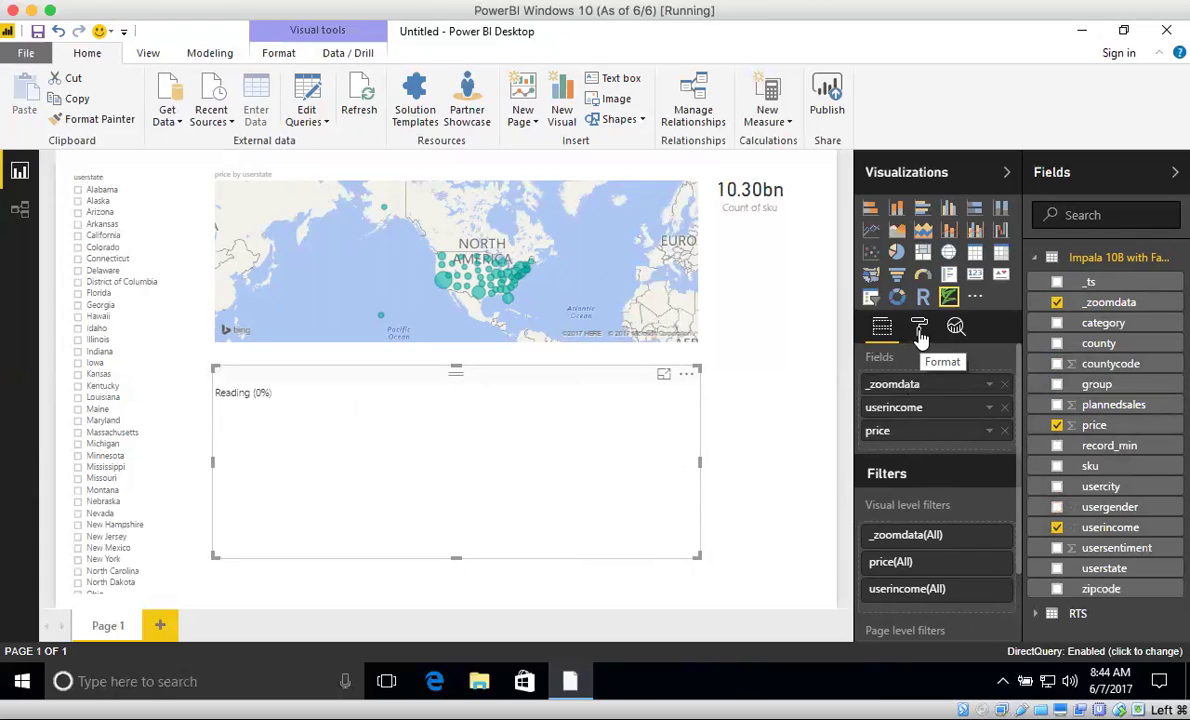
# Step: Set the ZoomData visual's Chart Type to Line Trend: Attribute Values in the Format pane
pyautogui.click(920, 332)
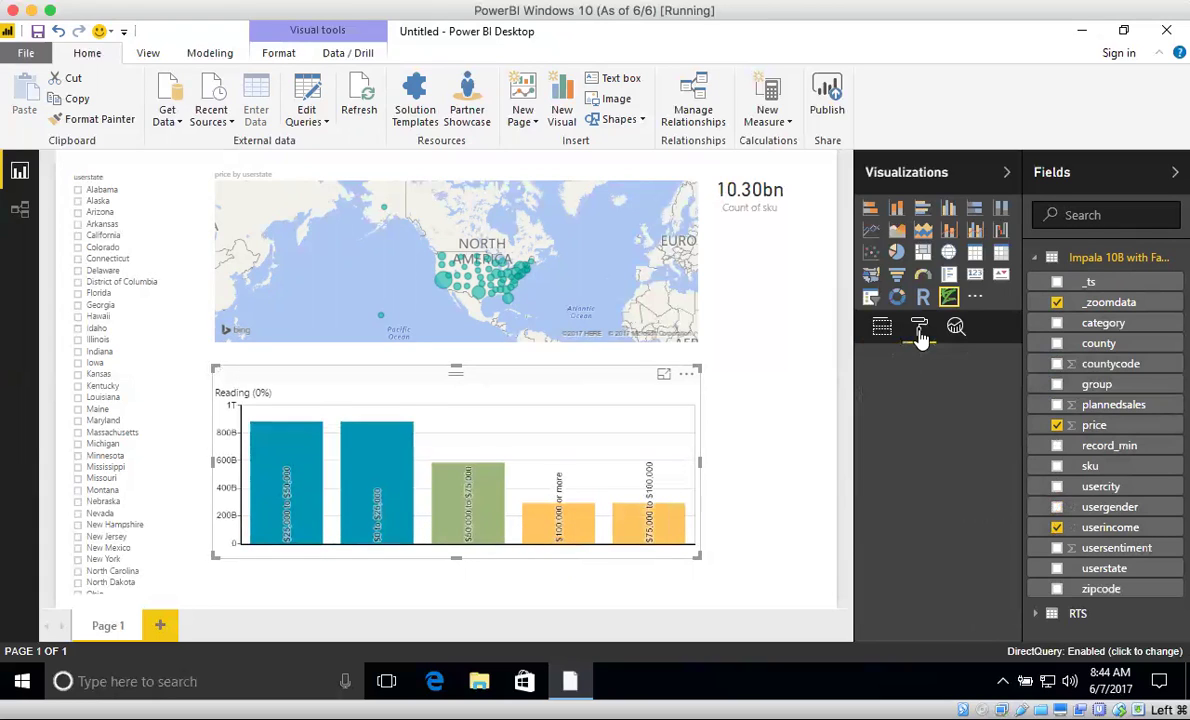
pyautogui.click(924, 364)
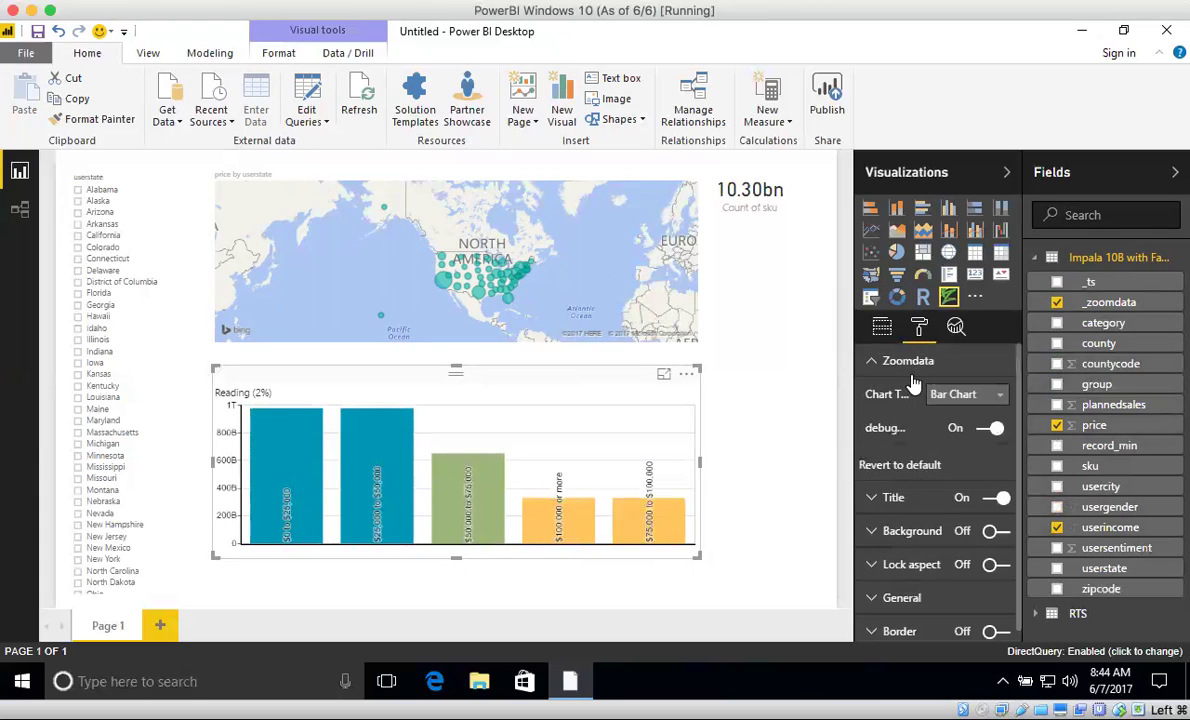
pyautogui.click(959, 396)
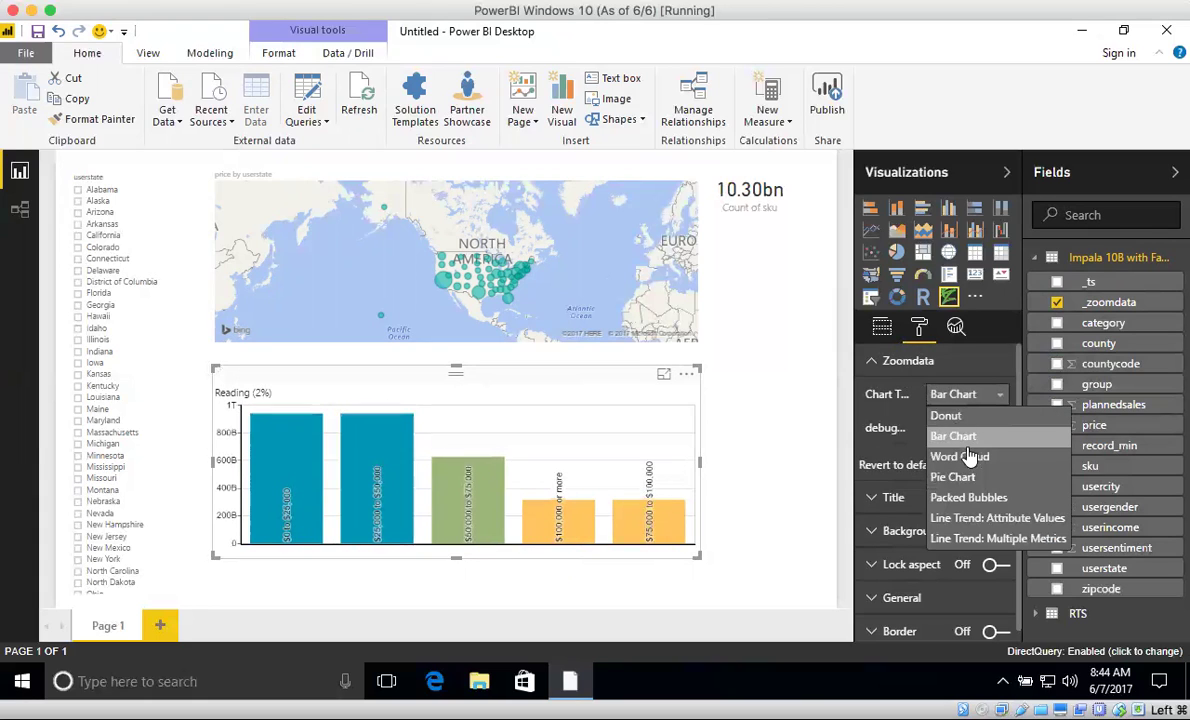
pyautogui.click(968, 518)
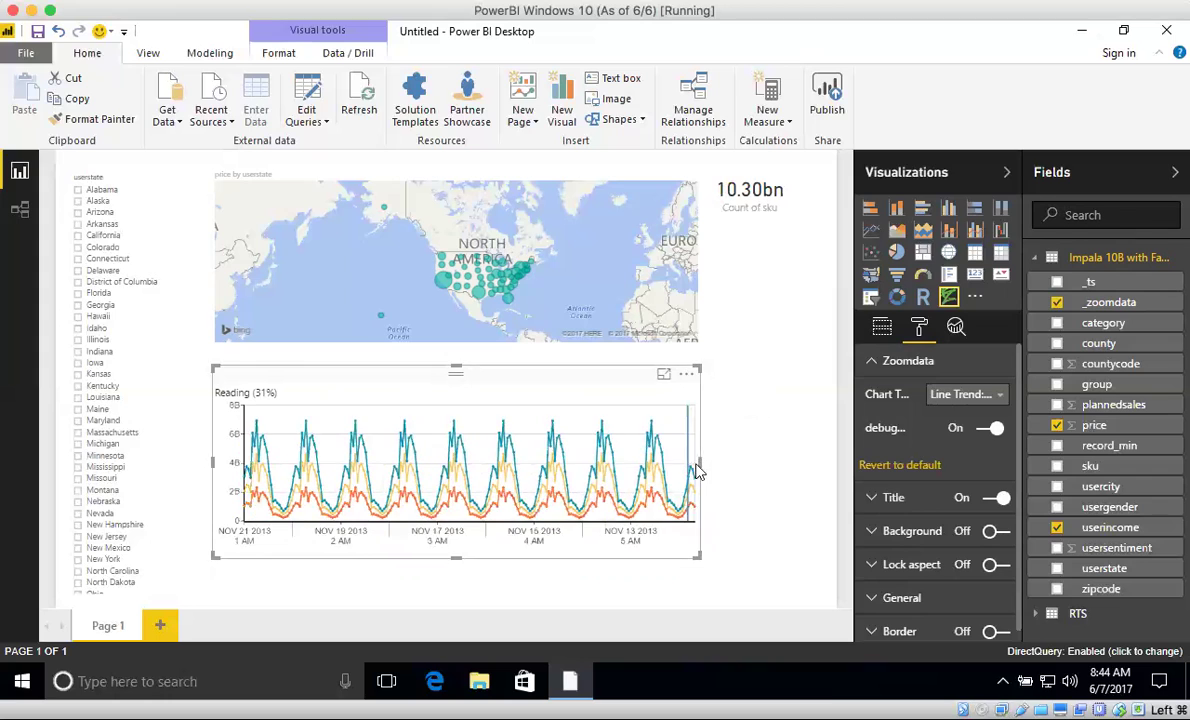
# Step: Resize the line trend chart to a smaller footprint on the page
pyautogui.moveTo(700, 463); pyautogui.dragTo(433, 481)
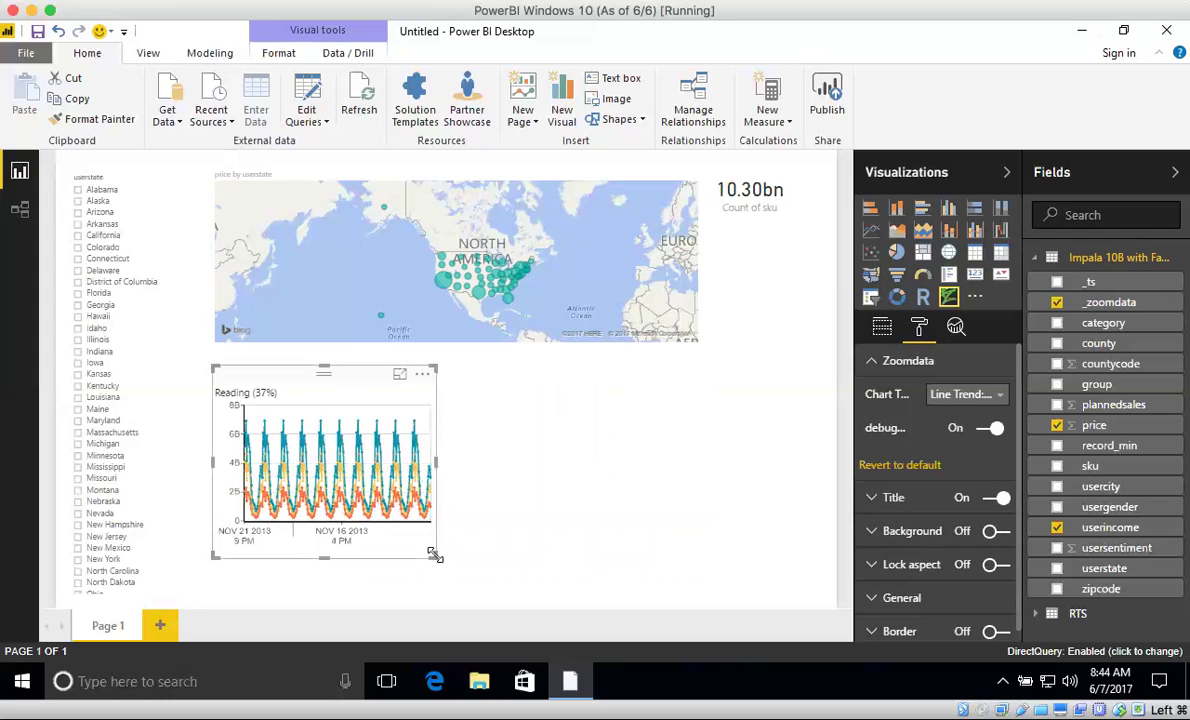
pyautogui.moveTo(437, 563); pyautogui.dragTo(463, 591)
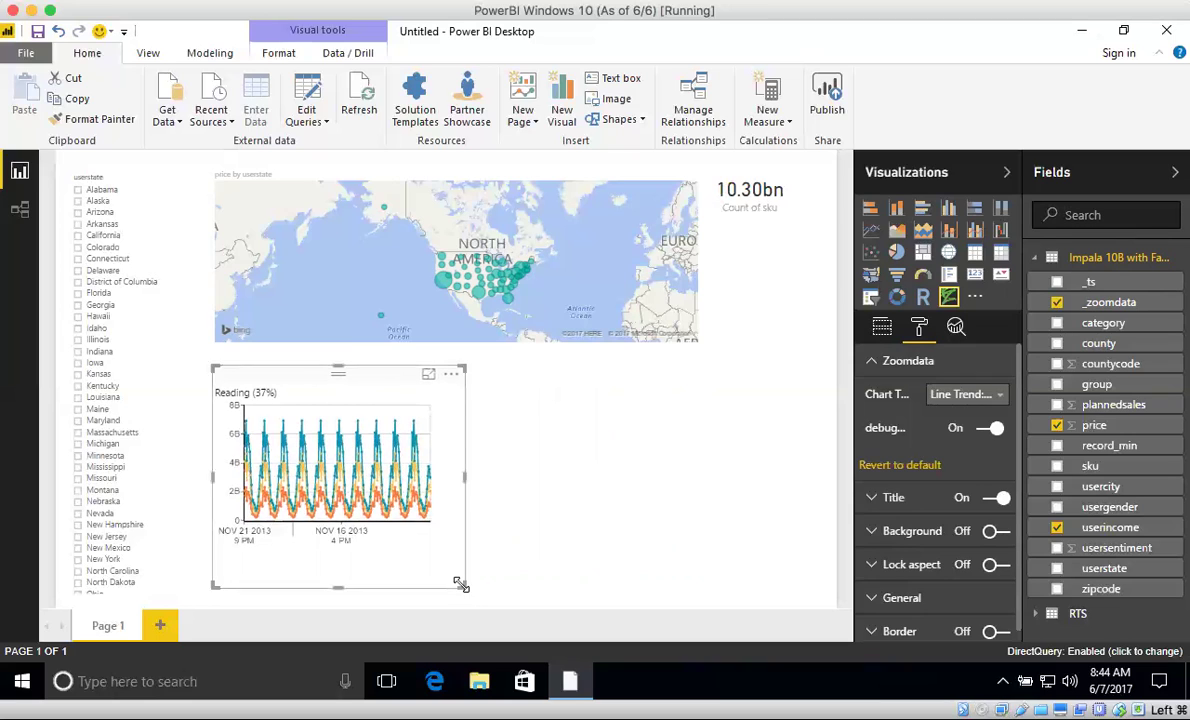
pyautogui.click(566, 511)
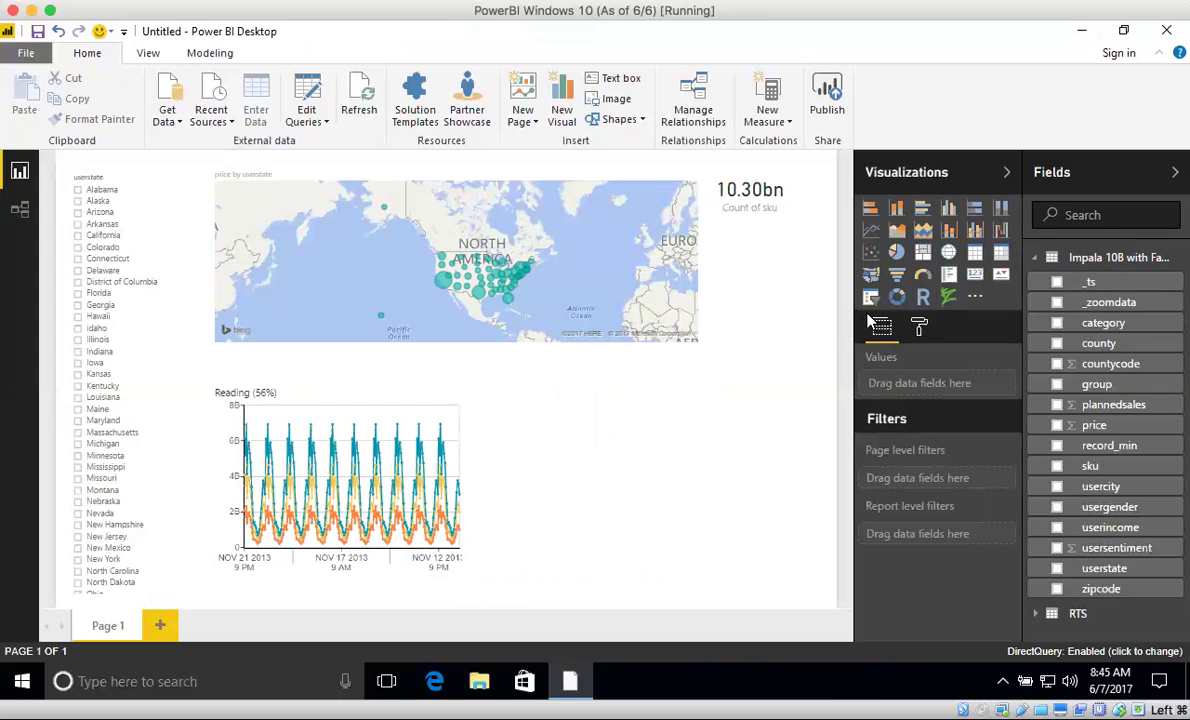
# Step: Add a new empty ZoomData visual and stretch it larger toward the lower right
pyautogui.click(946, 299)
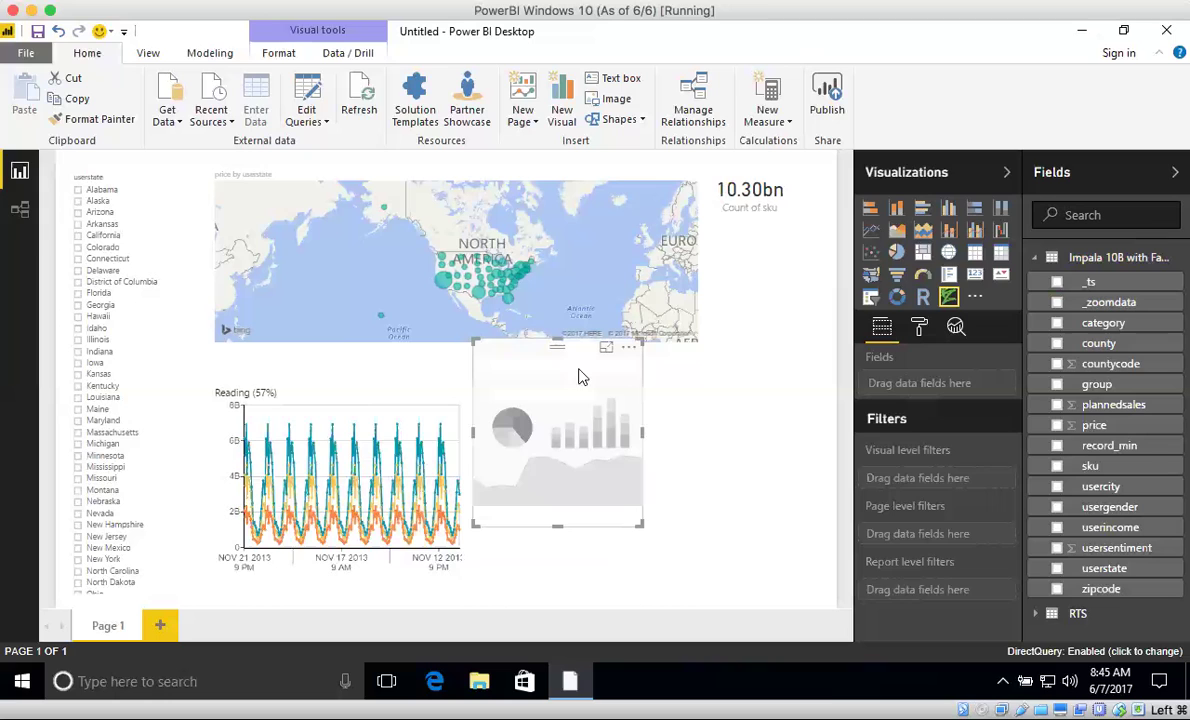
pyautogui.moveTo(642, 525); pyautogui.dragTo(799, 592)
pyautogui.click(799, 592)
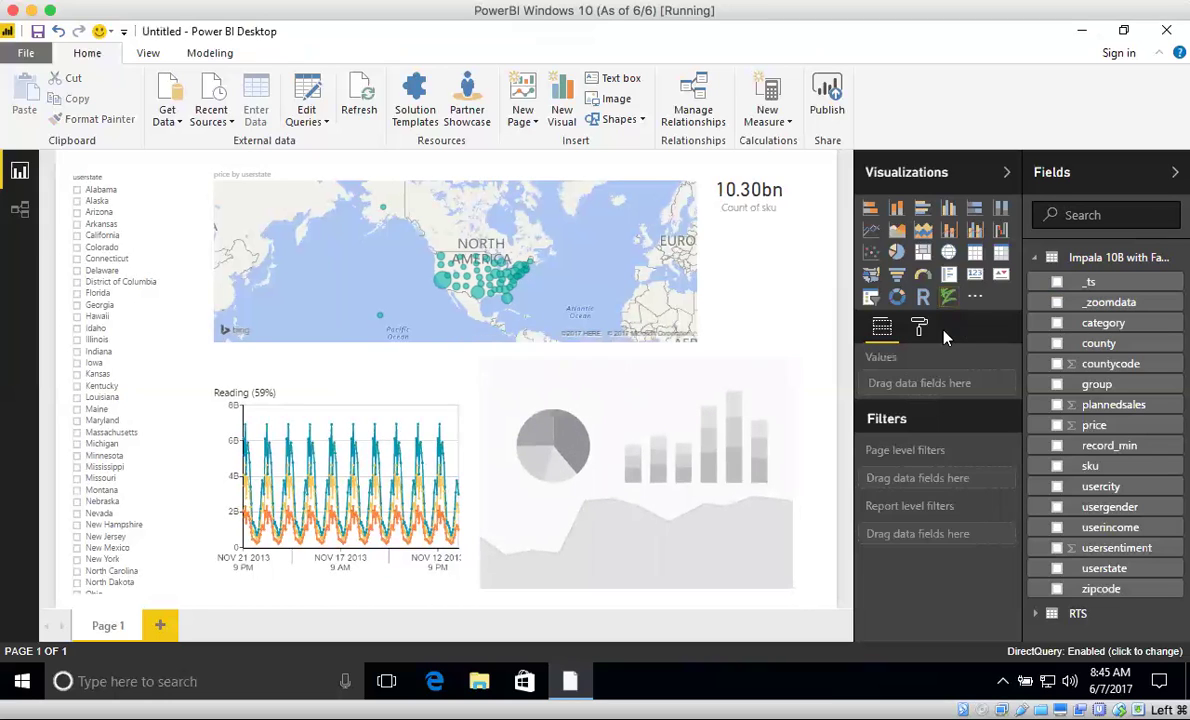
# Step: Collapse the first table's fields, expand the RTS table, and select the new visual
pyautogui.click(1036, 262)
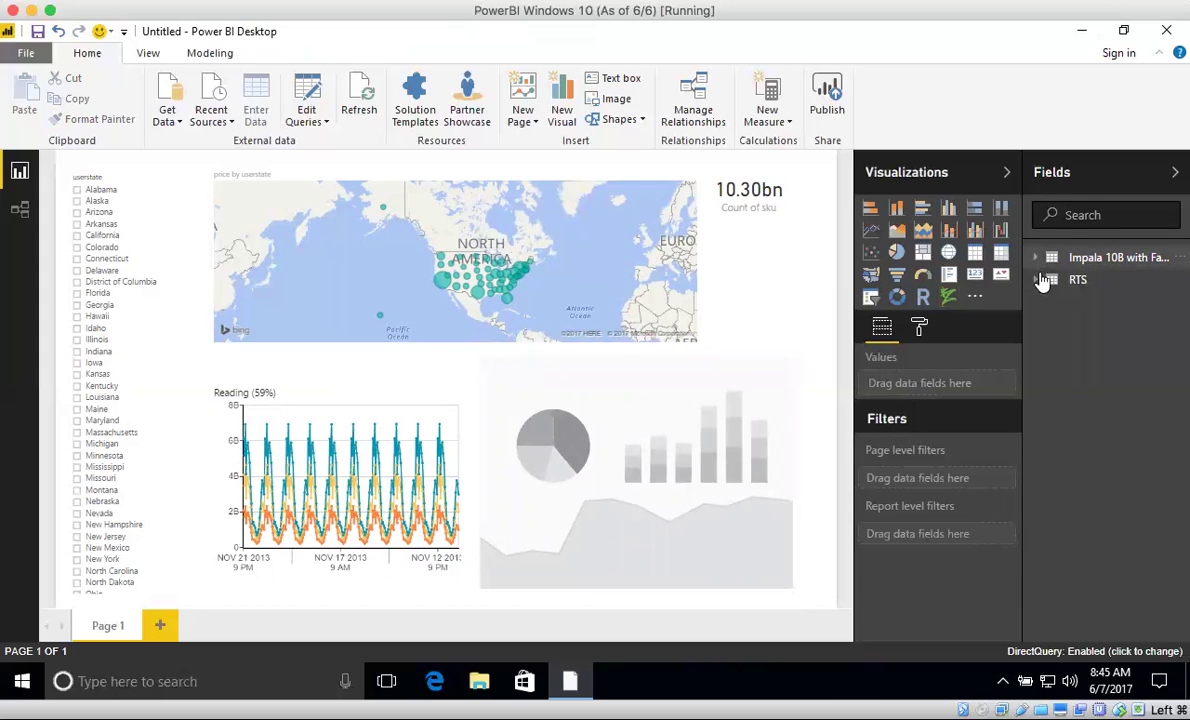
pyautogui.click(1037, 282)
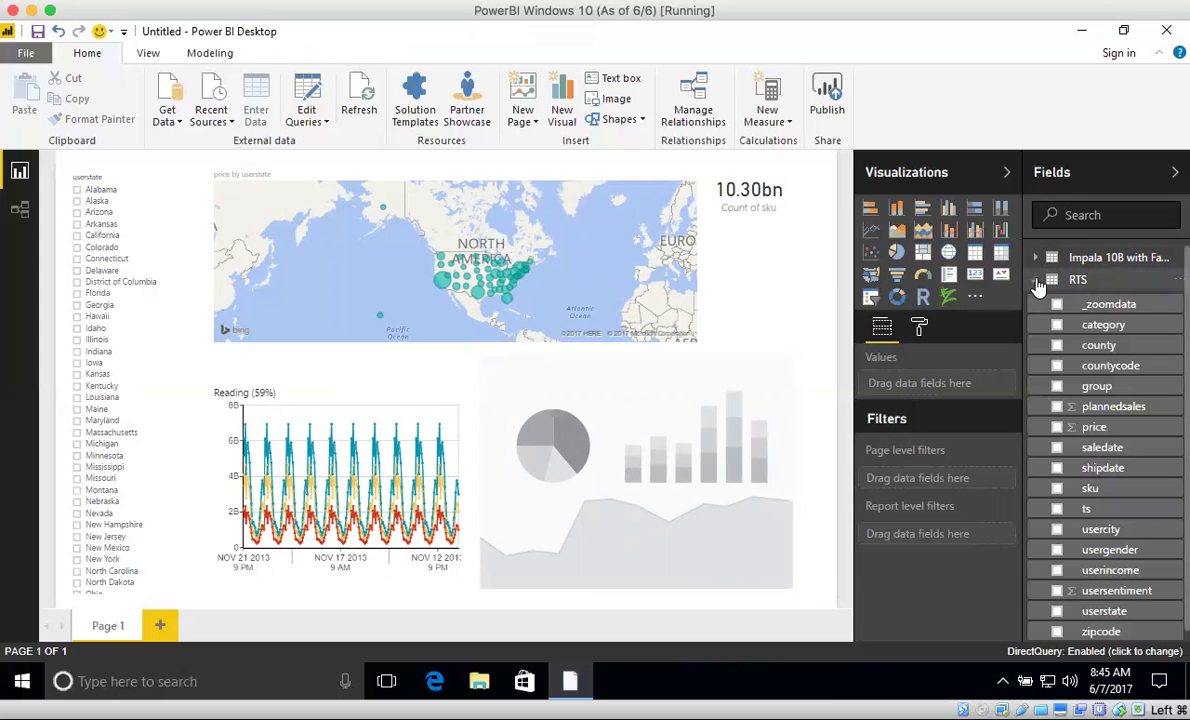
pyautogui.click(717, 509)
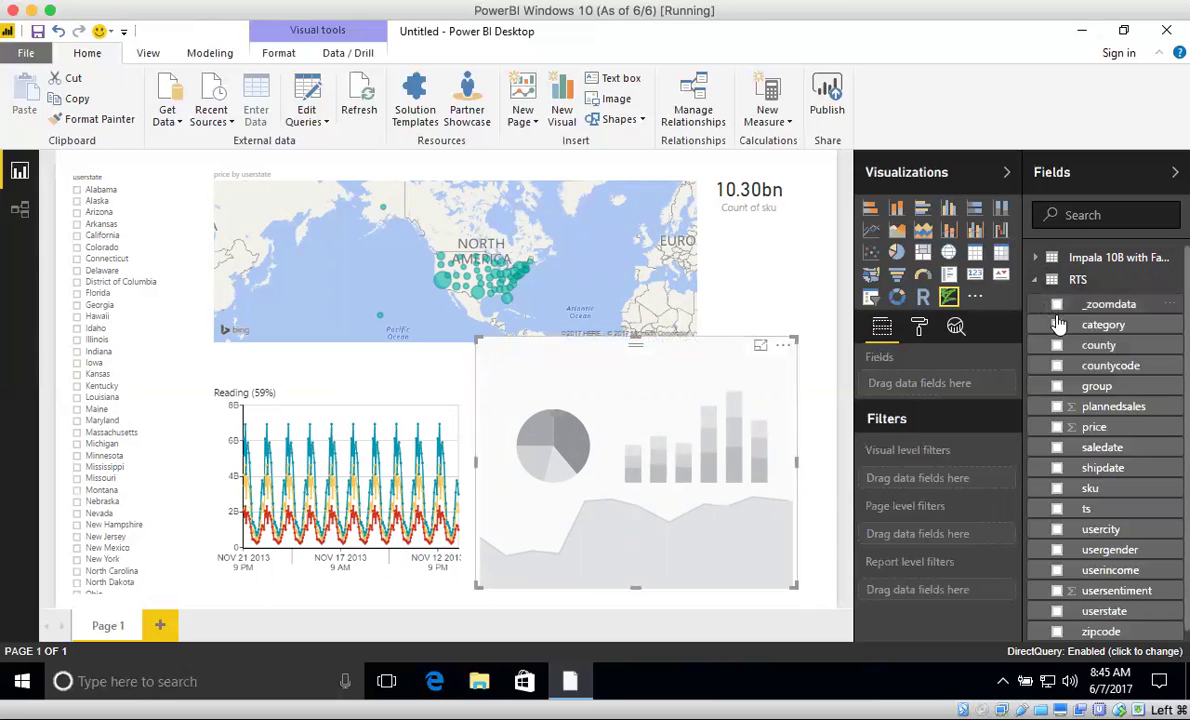
# Step: Add RTS _zoomdata, category and price to the new visual, charting price by category
pyautogui.click(1057, 306)
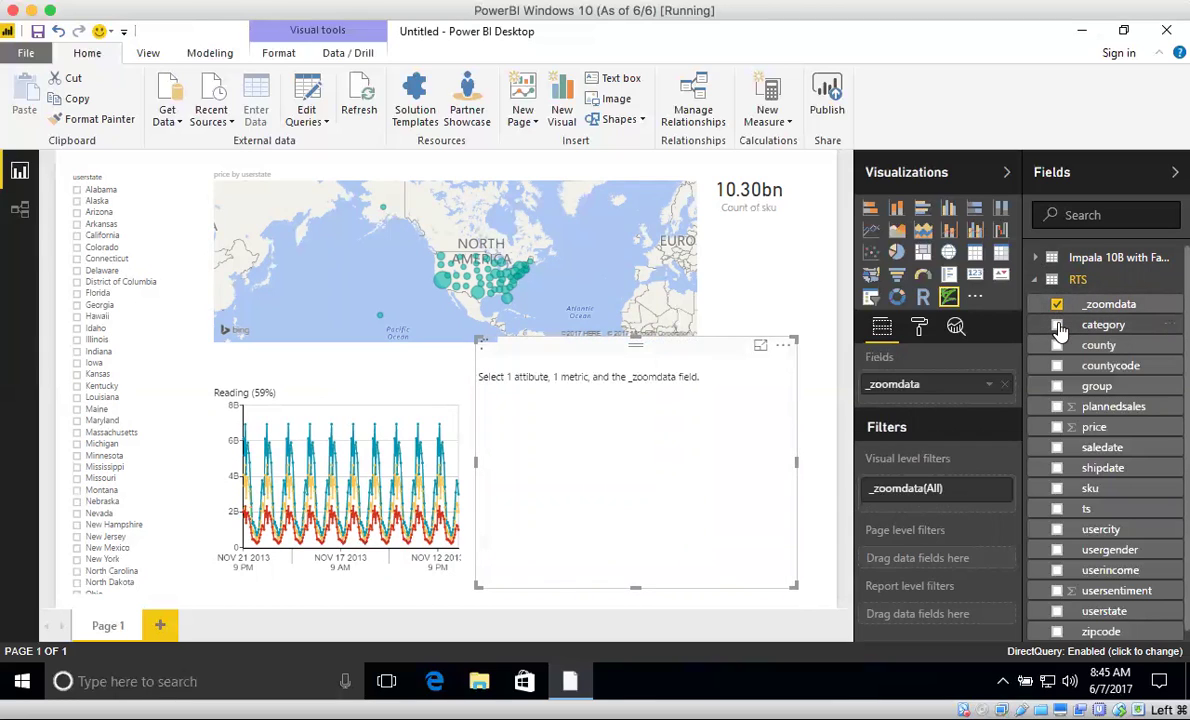
pyautogui.click(1058, 327)
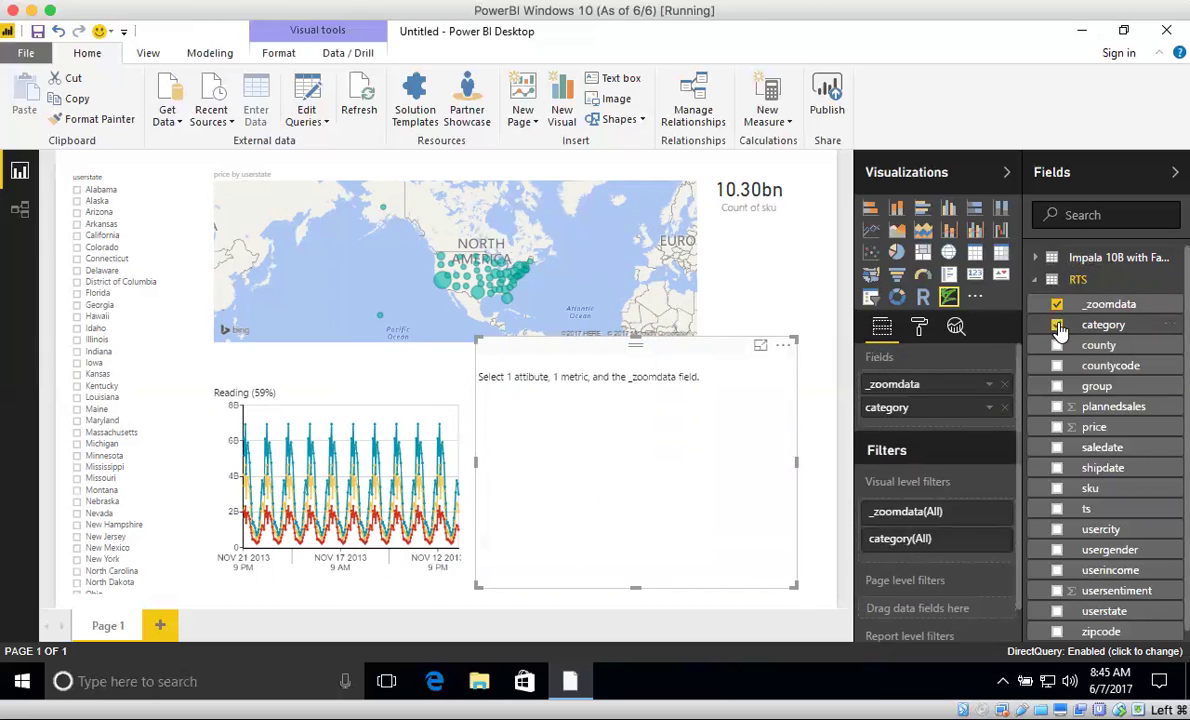
pyautogui.click(1057, 429)
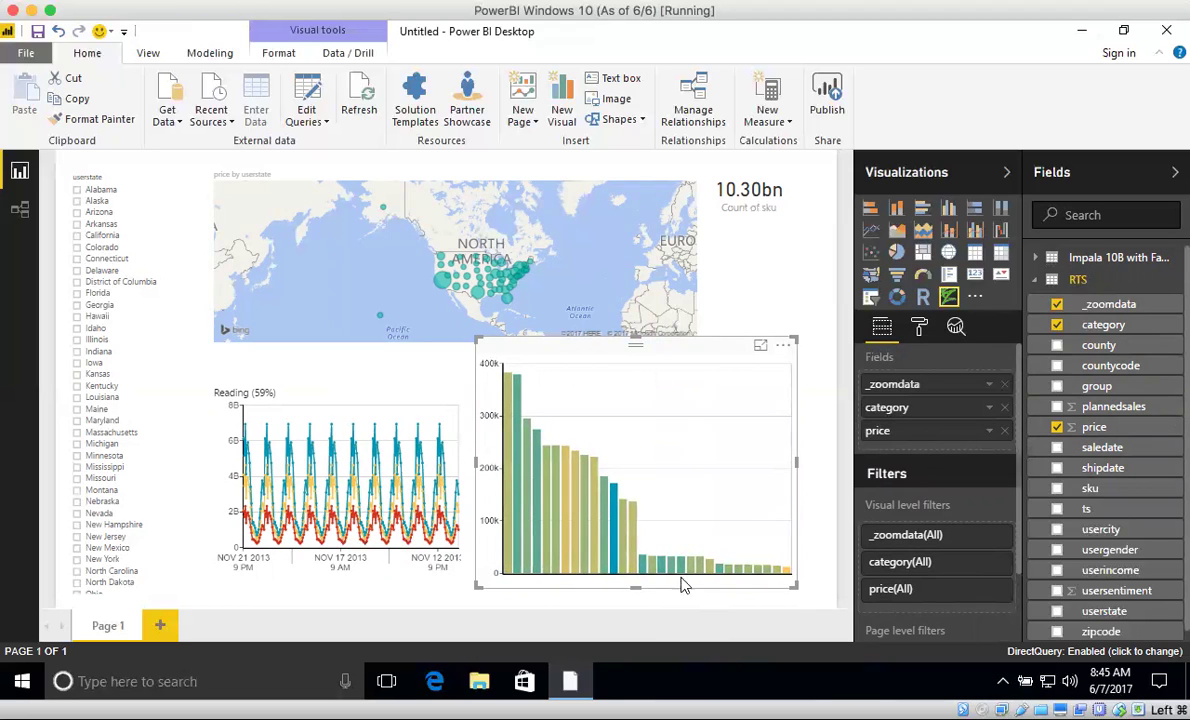
# Step: Widen the category bar chart slightly, then reselect it
pyautogui.moveTo(797, 462); pyautogui.dragTo(815, 469)
pyautogui.click(823, 470)
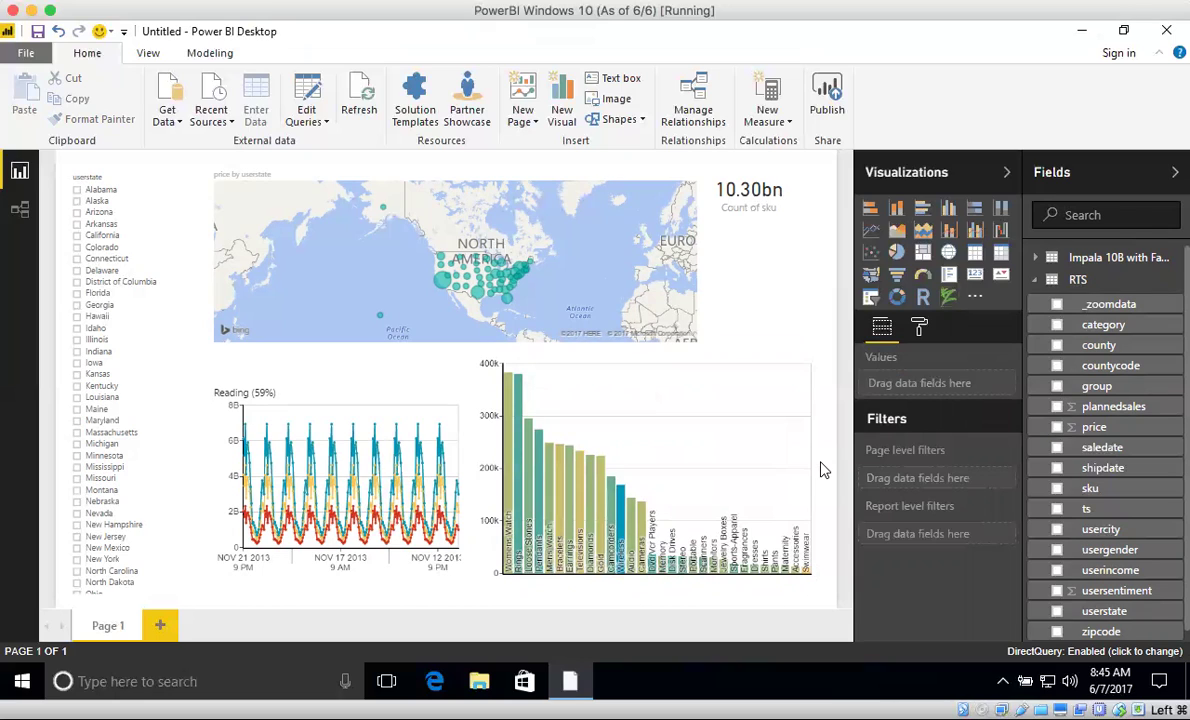
pyautogui.click(770, 412)
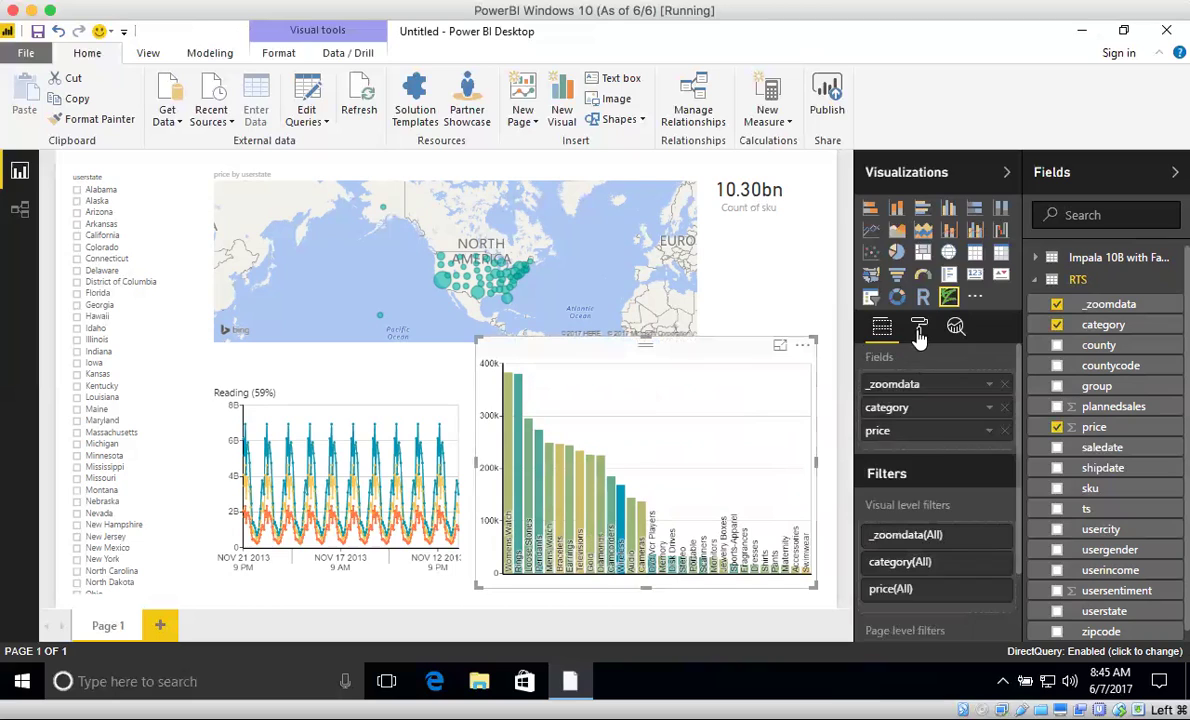
# Step: Set the Zoomdata Chart Type of the category price chart to Packed Bubbles
pyautogui.click(919, 330)
pyautogui.click(900, 368)
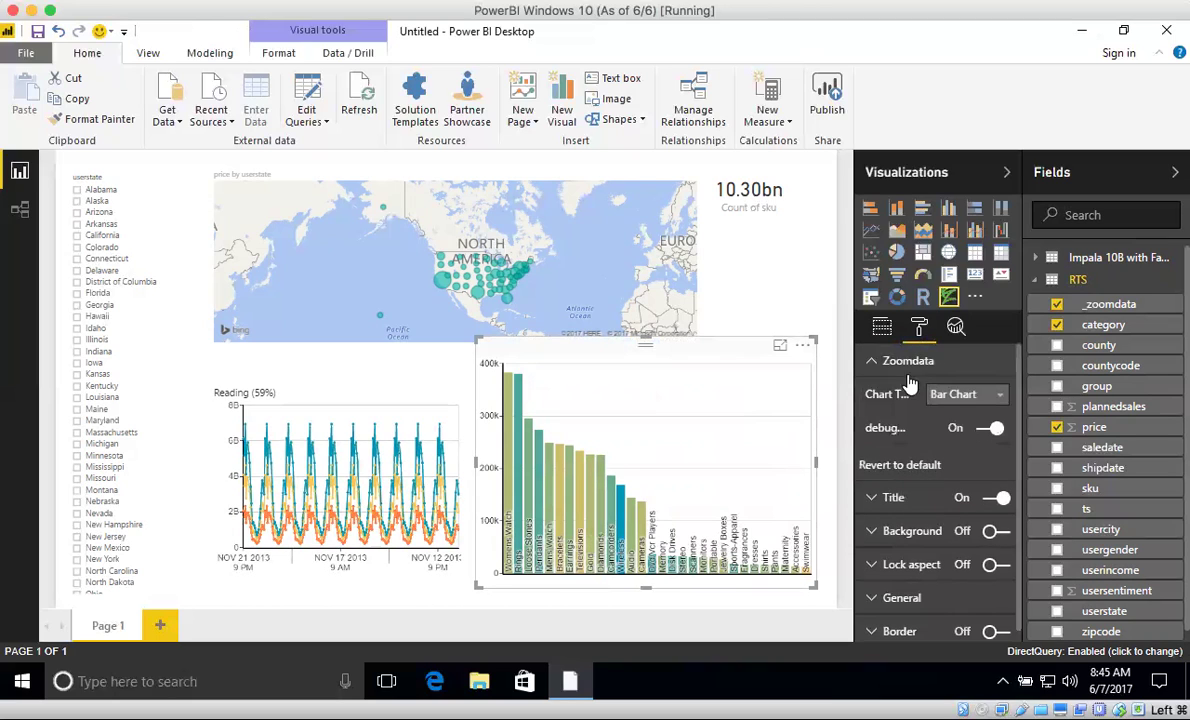
pyautogui.click(988, 394)
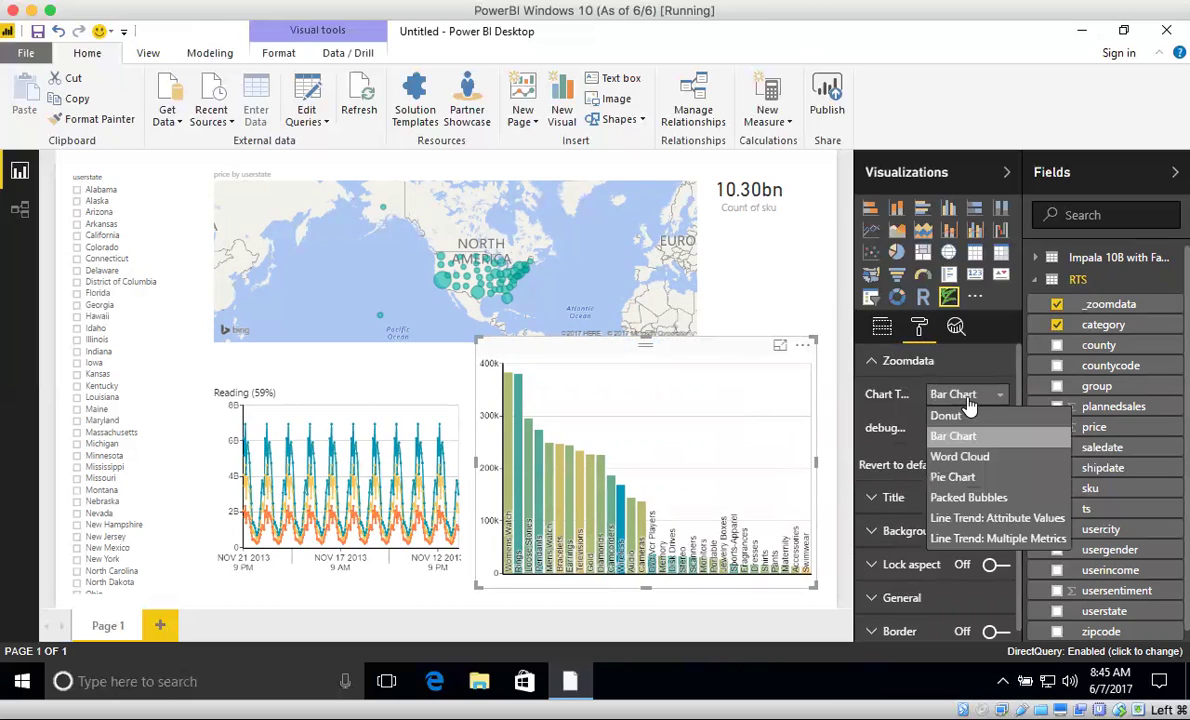
pyautogui.click(975, 499)
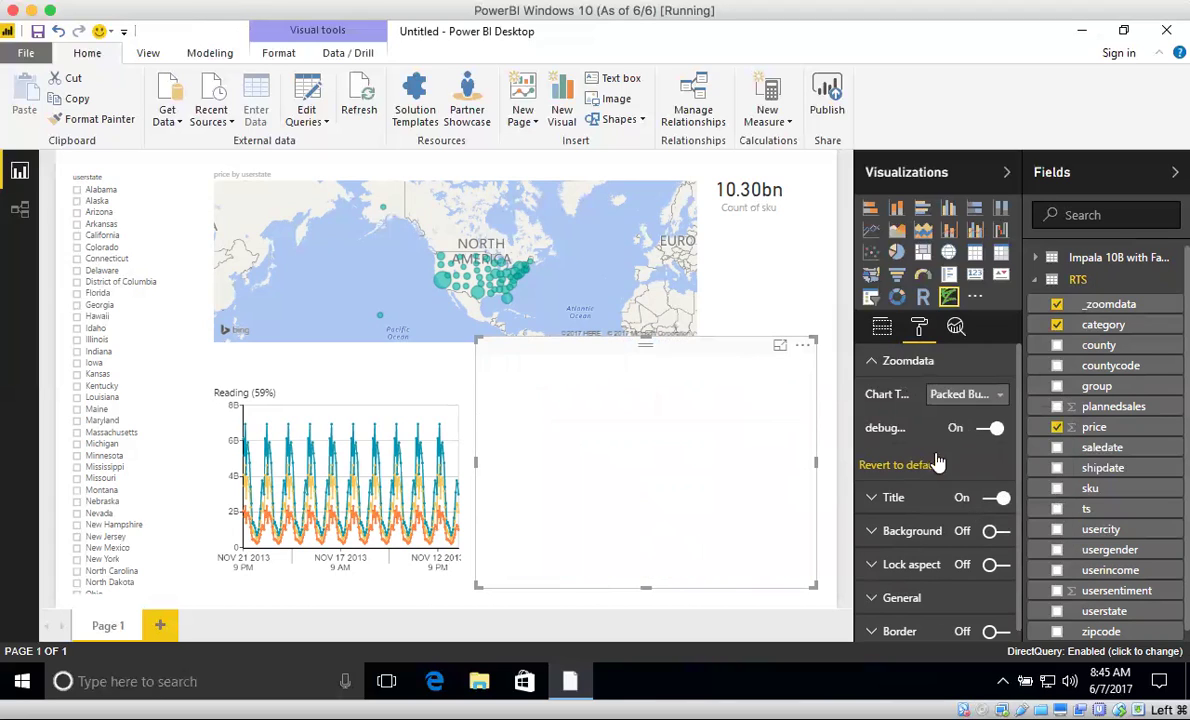